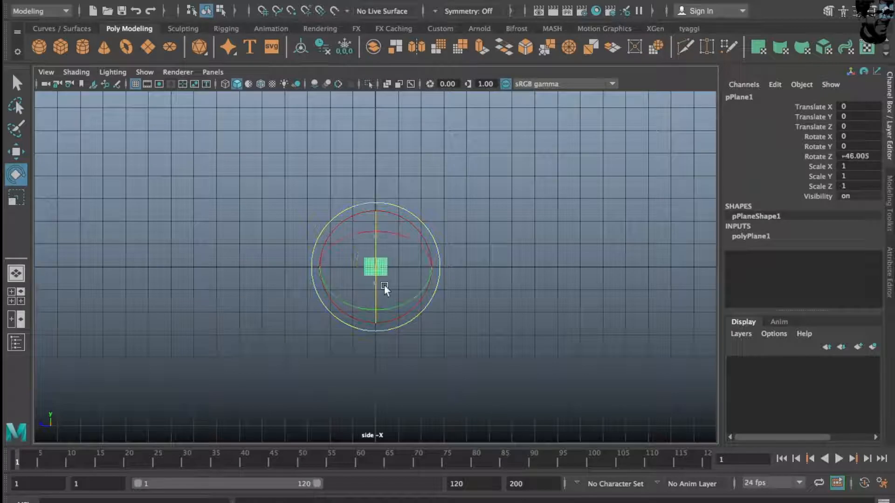
Set the plane's Rotate Z to -90 so its lit face points toward the side view
key("Return")
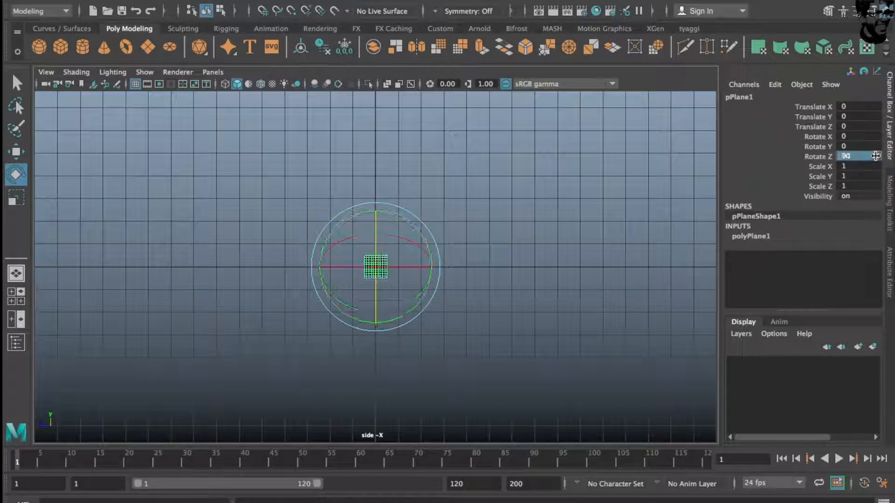
right_click_drag(488, 280, 592, 213, "alt")
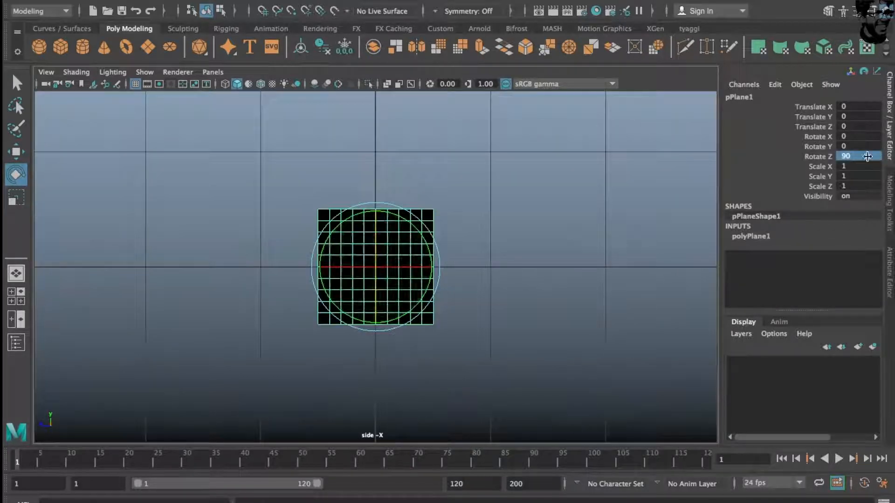
key("Return")
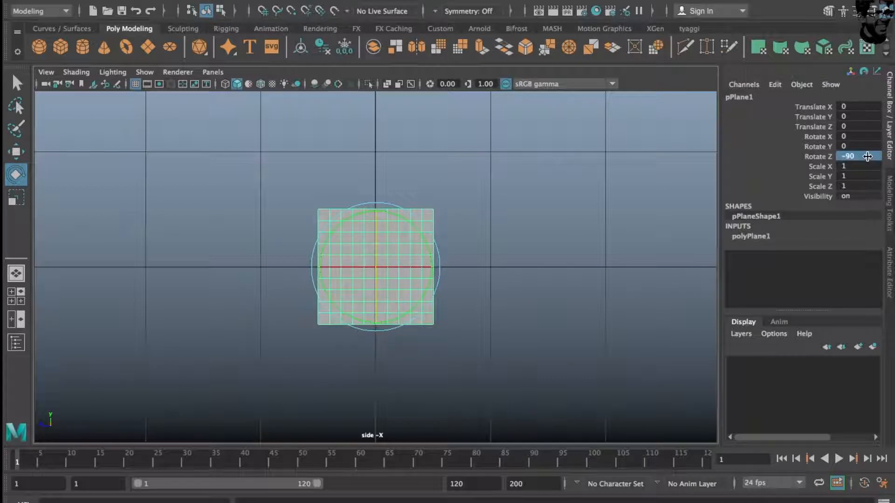
Scale the plane up uniformly to about 5.8 on all axes
right_click_drag(378, 176, 443, 158)
key("w")
key("e")
key("r")
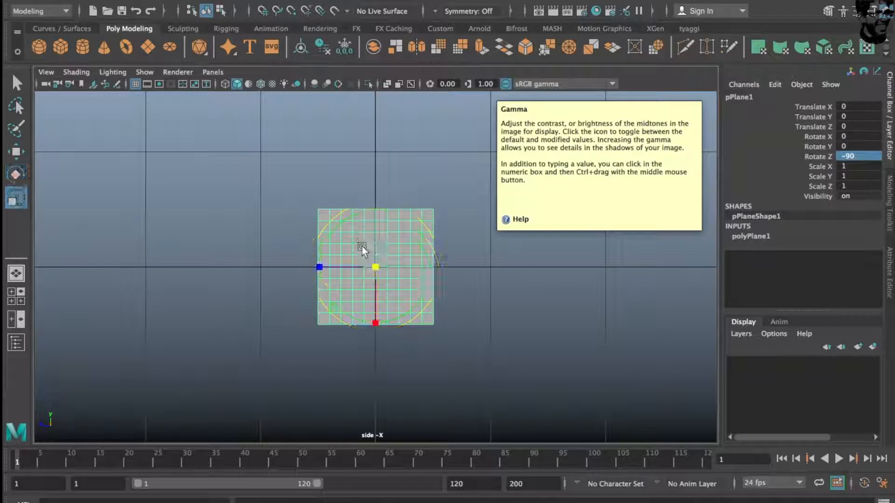
left_click_drag(375, 267, 518, 370)
right_click_drag(519, 370, 435, 262, "alt")
left_click_drag(380, 273, 423, 288)
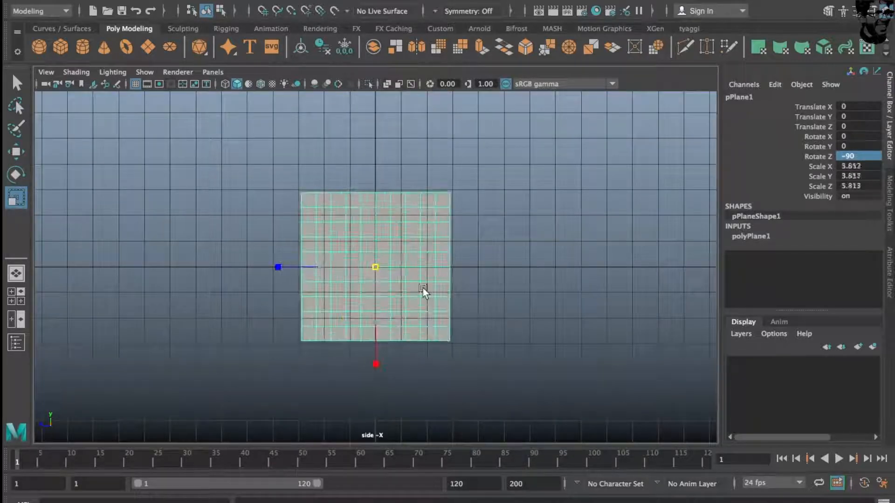
Set the plane's subdivisions to 3 along its width and 1 along its height
left_click(748, 236)
middle_click_drag(647, 238, 616, 238)
key("ctrl+z")
left_click(820, 269)
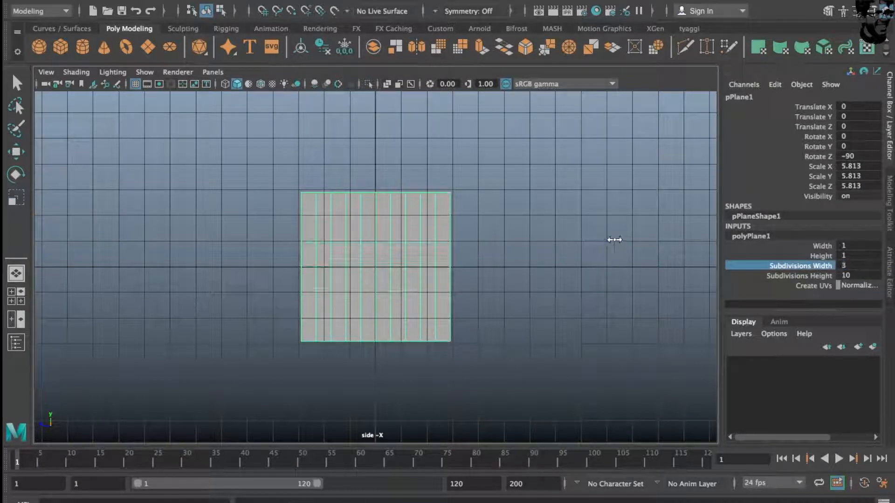
left_click(826, 278)
left_click(859, 275)
type("3")
key("Return")
left_click(541, 239)
Scale the plane's top two vertices toward each other into a short, narrow top edge with sloping sides
scroll(385, 228, "up", 3)
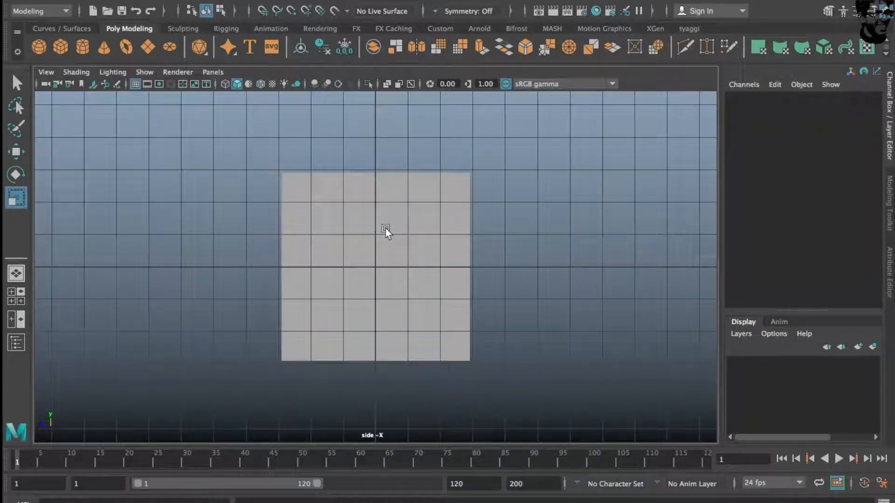
left_click(385, 228)
scroll(386, 228, "up", 3)
scroll(393, 240, "down", 3)
right_click_drag(425, 176, 355, 179)
left_click_drag(524, 211, 524, 211)
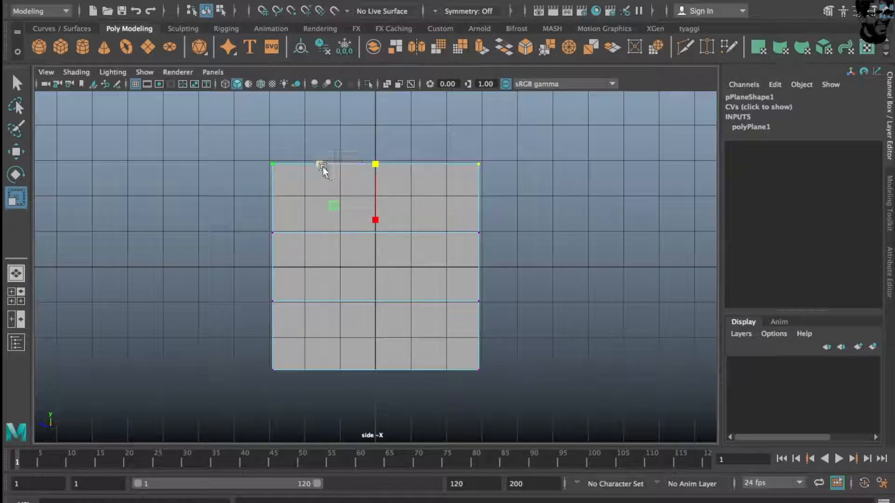
left_click_drag(322, 167, 362, 155)
scroll(369, 154, "up", 3)
key("w")
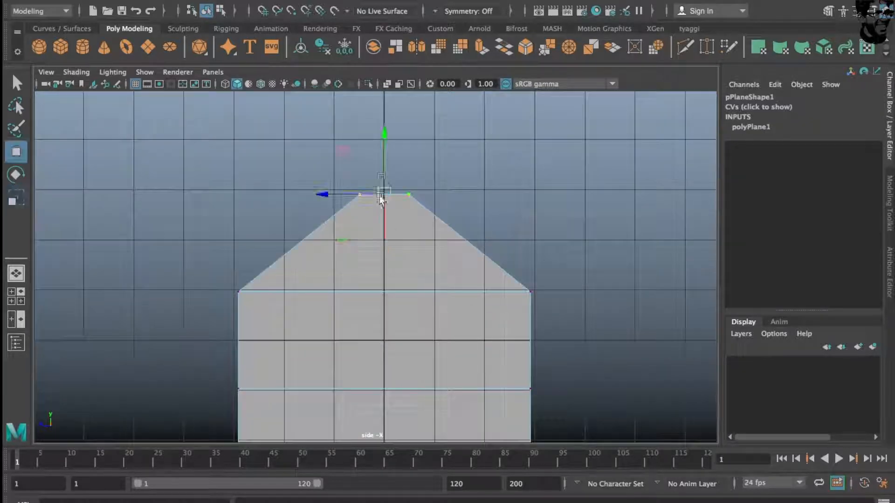
left_click(375, 172)
scroll(389, 238, "down", 2)
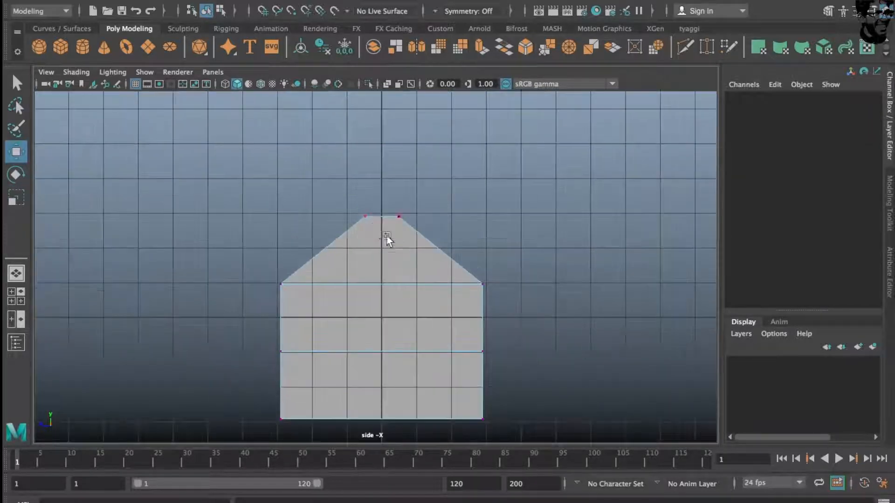
Insert a vertical edge loop through the middle of the plane from its top edge
key("space")
key("space")
left_click_drag(401, 267, 374, 250, "alt")
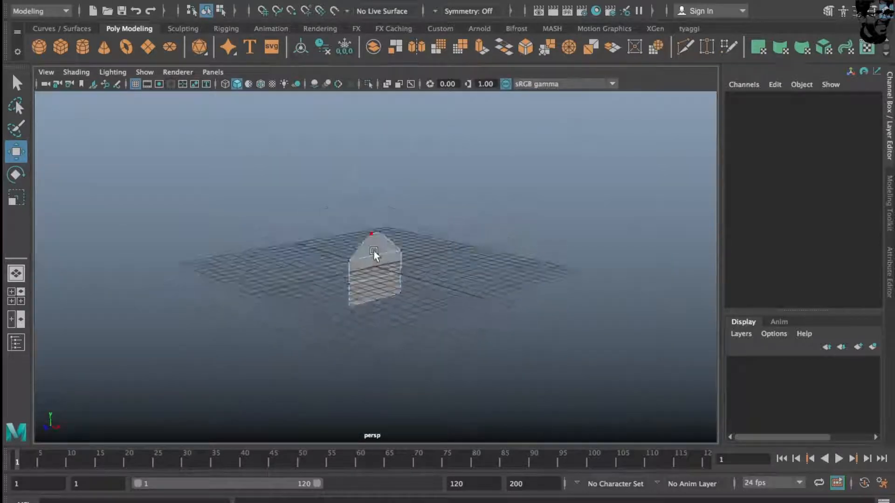
scroll(364, 280, "up", 4)
right_click_drag(406, 233, 461, 158)
key("space")
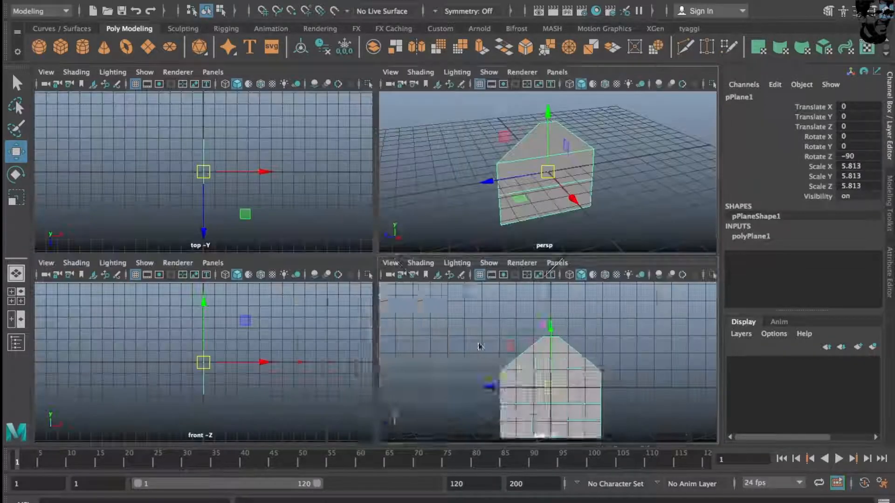
key("space")
right_click_drag(414, 192, 330, 205, "shift")
scroll(386, 177, "up", 3)
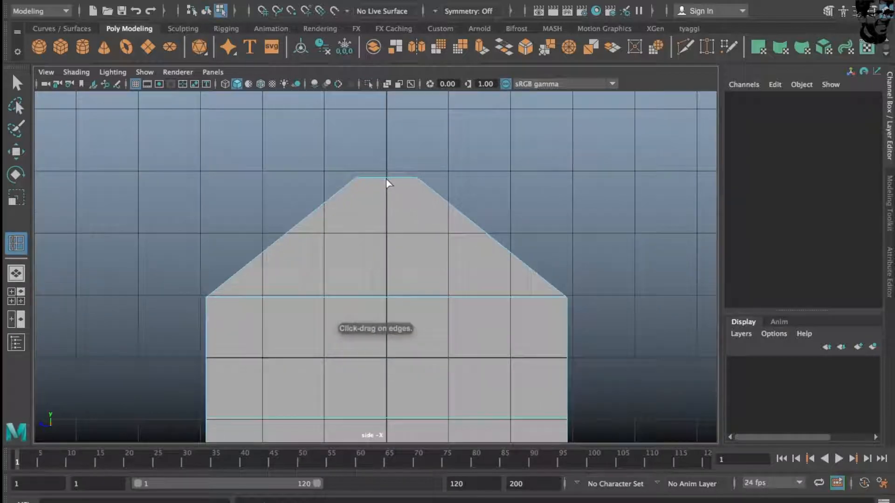
Raise the middle vertex of the top edge slightly to form a pointed tip
right_click_drag(422, 232, 371, 177)
key("w")
left_click(437, 237)
left_click(386, 177)
left_click_drag(386, 148, 384, 118)
scroll(403, 202, "down", 4)
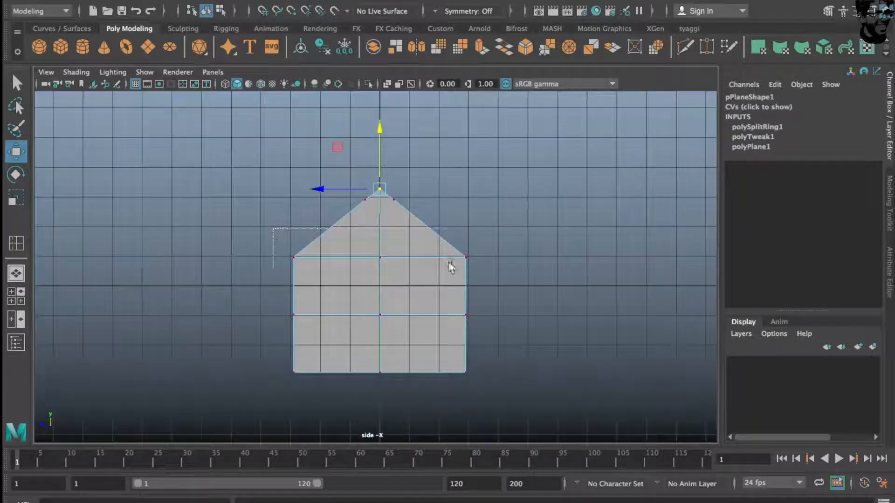
Narrow the two middle vertex rows and the bottom row horizontally to shape a slender petal with a tapered base
key("r")
left_click_drag(324, 256, 355, 254)
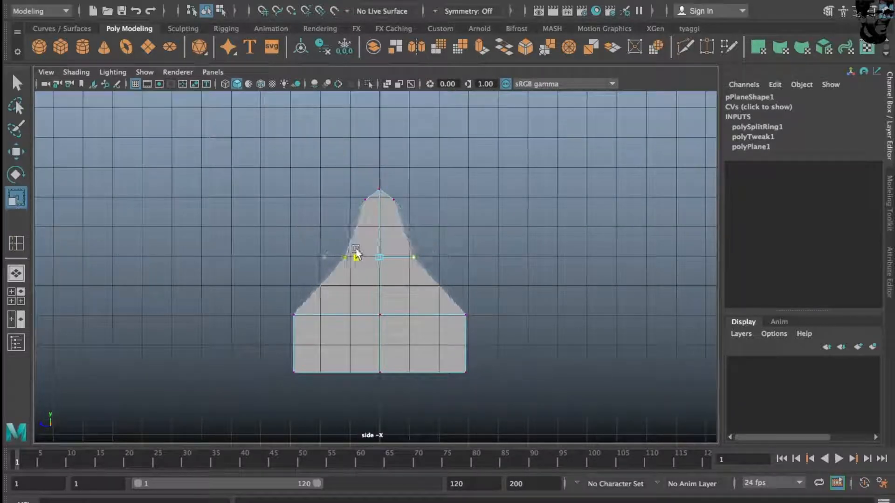
middle_click_drag(343, 298, 346, 232, "alt")
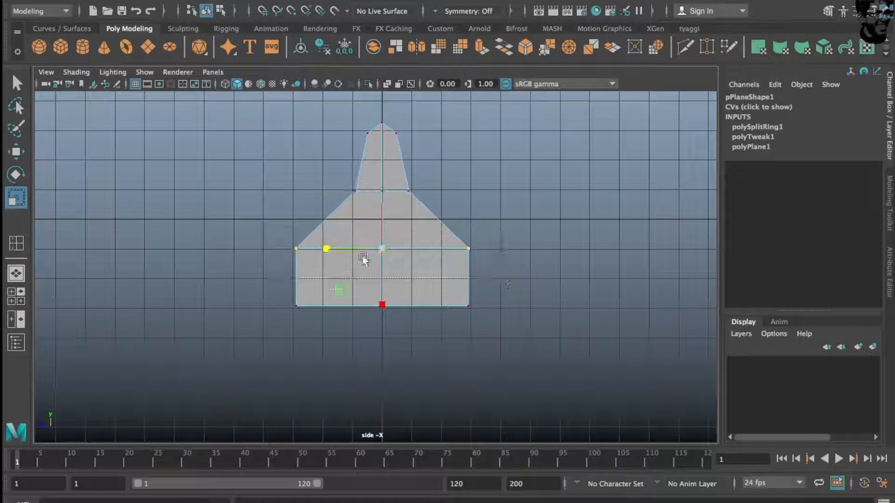
left_click_drag(330, 251, 365, 247)
left_click_drag(270, 287, 498, 349)
left_click_drag(337, 305, 375, 306)
Turn on smooth mesh preview for the petal
scroll(367, 239, "up", 5)
middle_click_drag(390, 235, 388, 265, "alt")
key("3")
scroll(387, 288, "down", 5)
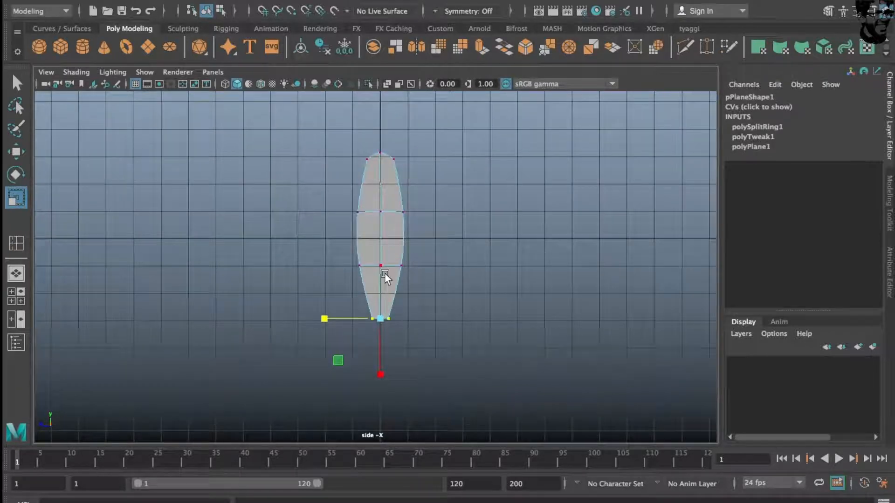
Raise the petal's tip vertex and the centre vertex of its upper middle row
left_click(379, 152)
key("w")
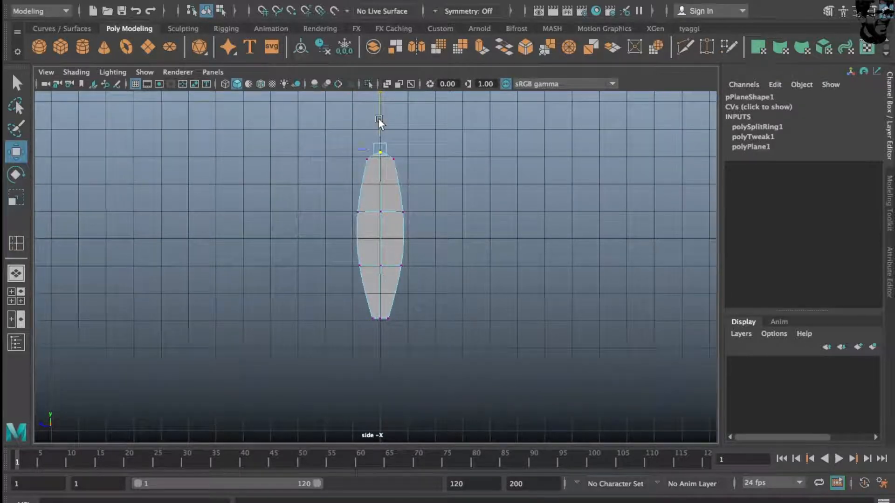
middle_click_drag(409, 187, 411, 226, "alt")
left_click(411, 227, "alt")
right_click_drag(381, 187, 421, 160, "alt")
middle_click_drag(421, 160, 432, 238, "alt")
scroll(421, 180, "down", 5)
middle_click_drag(438, 285, 441, 158, "alt")
scroll(440, 158, "up", 3)
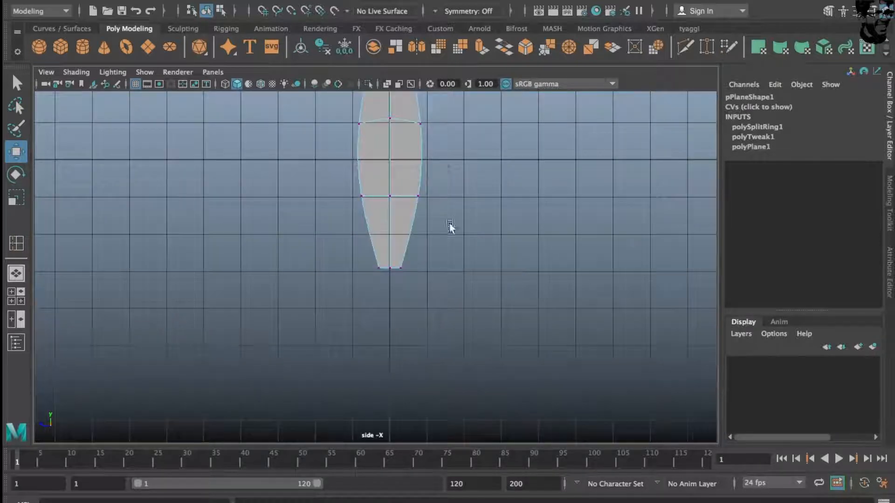
middle_click_drag(436, 191, 439, 286, "alt")
Shift the petal's two inner vertex rows slightly along X to bend its flat profile
key("space")
key("space")
left_click_drag(494, 268, 412, 262, "alt")
left_click_drag(433, 234, 436, 240)
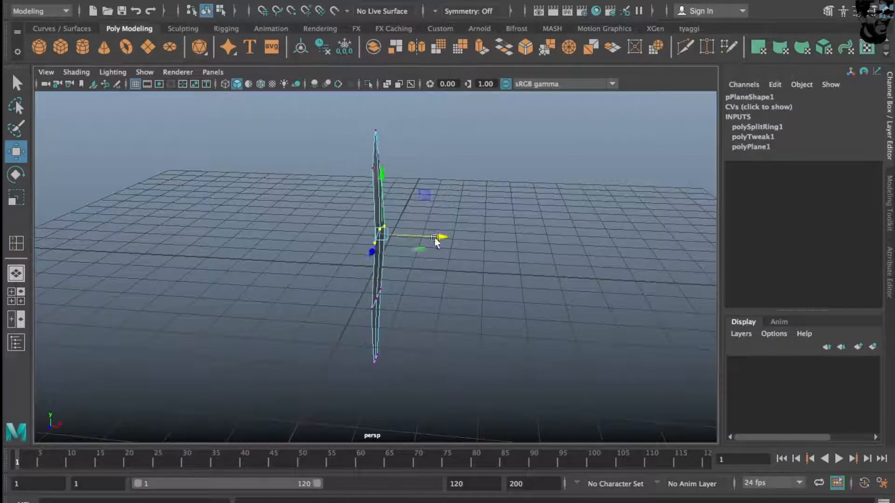
scroll(436, 240, "up", 5)
middle_click_drag(403, 348, 413, 238, "alt")
mouse_move(413, 238)
left_mouse_down("alt")
mouse_move(399, 241)
mouse_move(409, 247)
left_mouse_up("alt")
left_click_drag(437, 228, 443, 230)
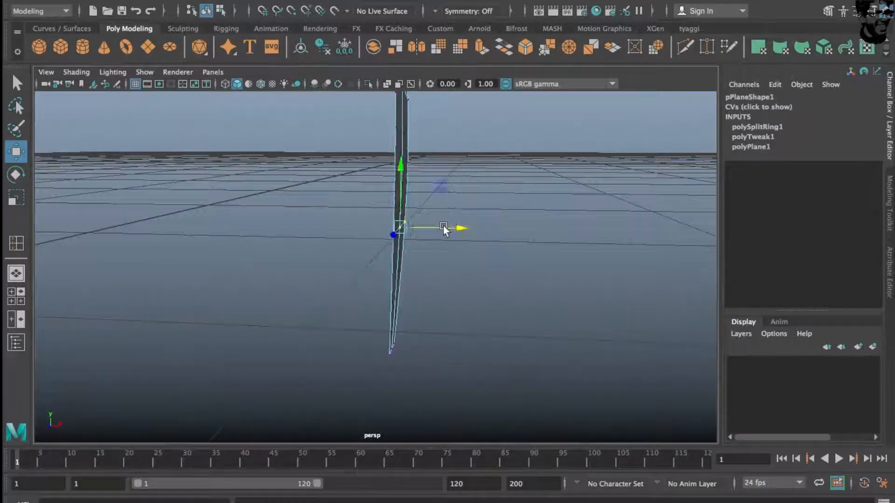
Move the petal's tip vertex along X to curve the tip
middle_click_drag(443, 228, 456, 355, "alt")
left_click_drag(396, 199, 432, 192)
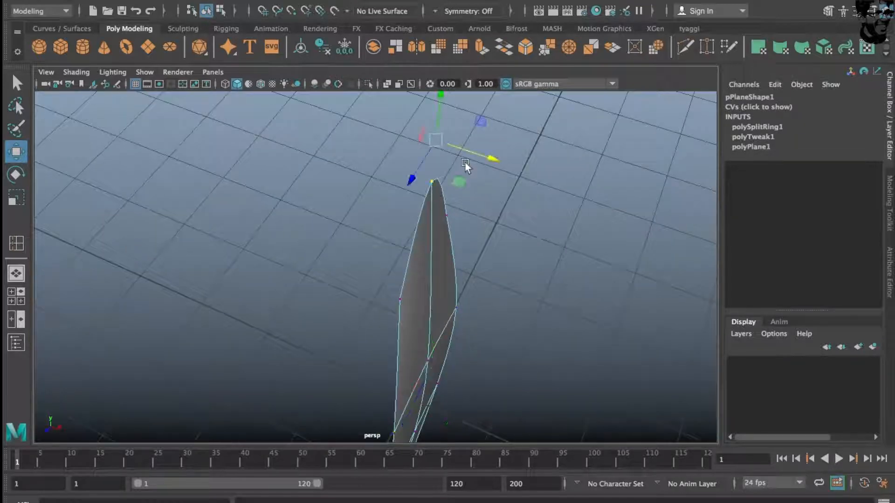
scroll(507, 237, "down", 5)
left_click(507, 237)
scroll(507, 237, "up", 5)
left_click_drag(507, 238, 240, 275, "alt")
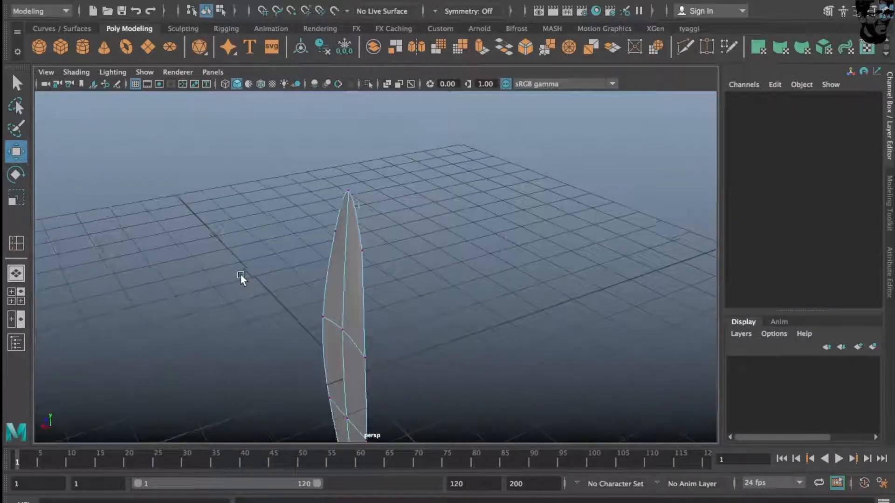
Move the two side vertices just below the tip along X to cup the upper part of the petal
left_click(364, 249)
scroll(336, 252, "up", 5)
middle_click_drag(335, 253, 373, 289, "alt")
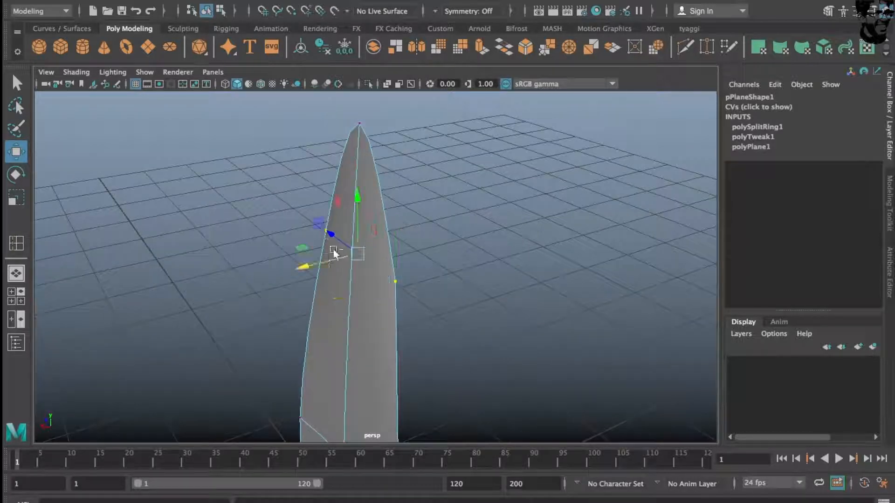
left_click_drag(325, 257, 436, 328)
scroll(357, 267, "down", 5)
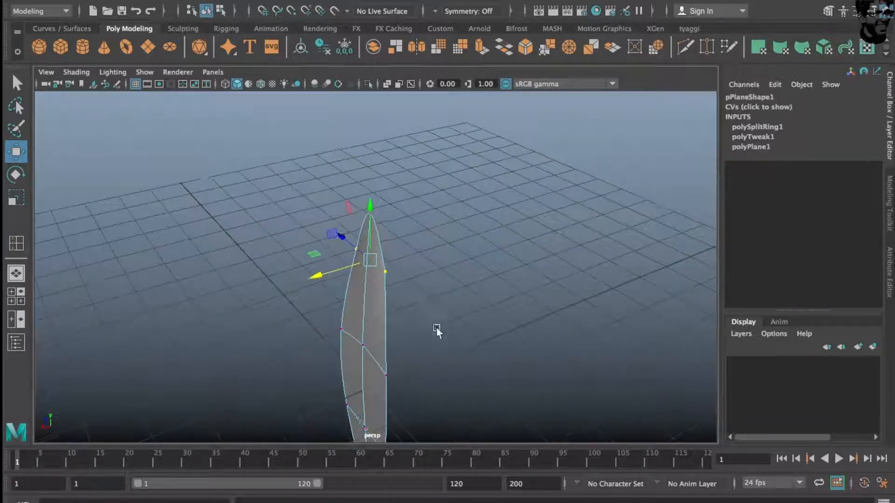
Adjust the vertices farther down the petal along X to refine its curved profile
scroll(437, 328, "up", 4)
middle_click_drag(436, 328, 434, 198, "alt")
left_click_drag(314, 290, 321, 287)
middle_click_drag(364, 294, 371, 212, "alt")
left_click_drag(376, 298, 416, 326, "alt")
scroll(418, 323, "down", 4)
scroll(404, 379, "down", 4)
left_click_drag(404, 379, 373, 317, "alt")
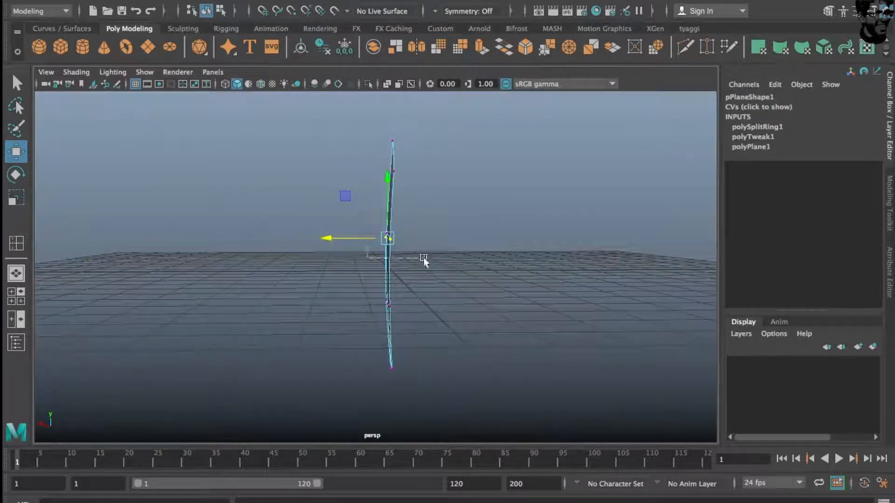
left_click_drag(364, 240, 473, 332, "alt")
left_click(457, 303)
Return to object mode and move the whole petal up along Y until its base is above the origin
key("space")
scroll(473, 333, "up", 3)
right_click_drag(399, 289, 507, 174)
scroll(494, 259, "down", 4)
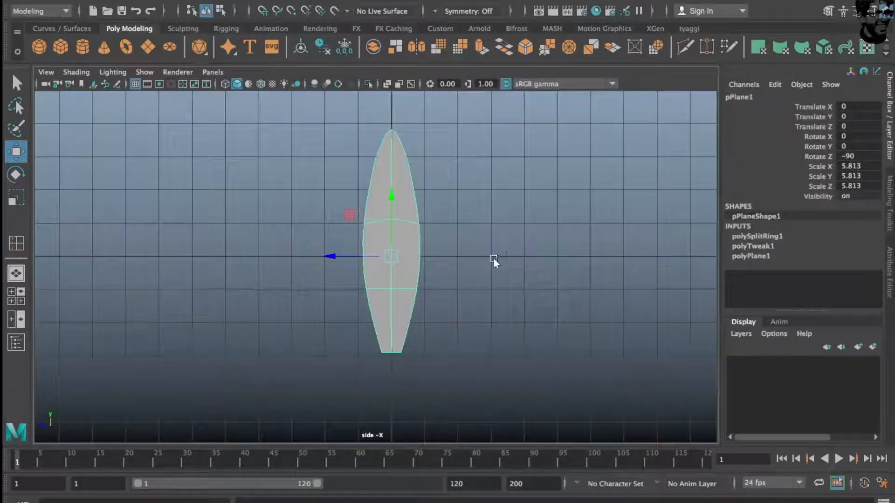
middle_click_drag(391, 216, 388, 84)
left_click(479, 173)
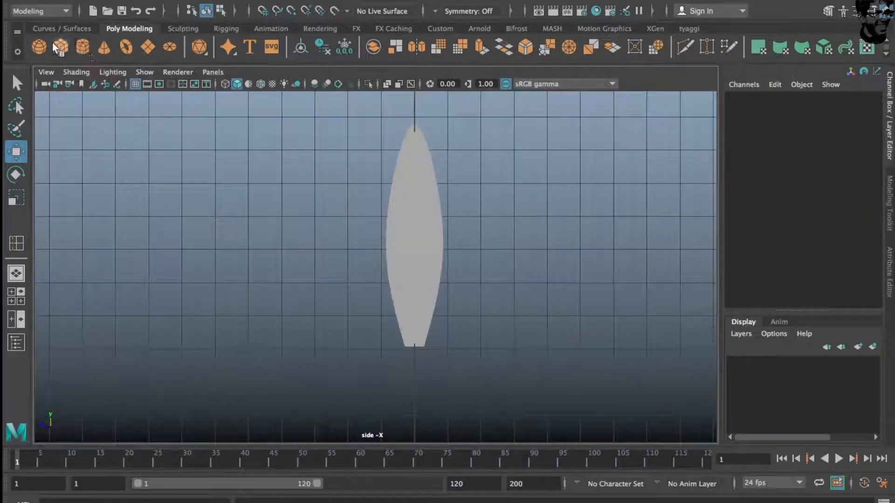
Create a polygon sphere at the origin and set its Rotate Z to 90
left_click(40, 47)
middle_click_drag(367, 277, 373, 154, "alt")
scroll(375, 195, "up", 3)
key("e")
left_click_drag(435, 222, 442, 282)
left_click(877, 155)
type("90")
key("Return")
Set the sphere's axis subdivisions to 8 and lower its height subdivisions as well
left_click(762, 238)
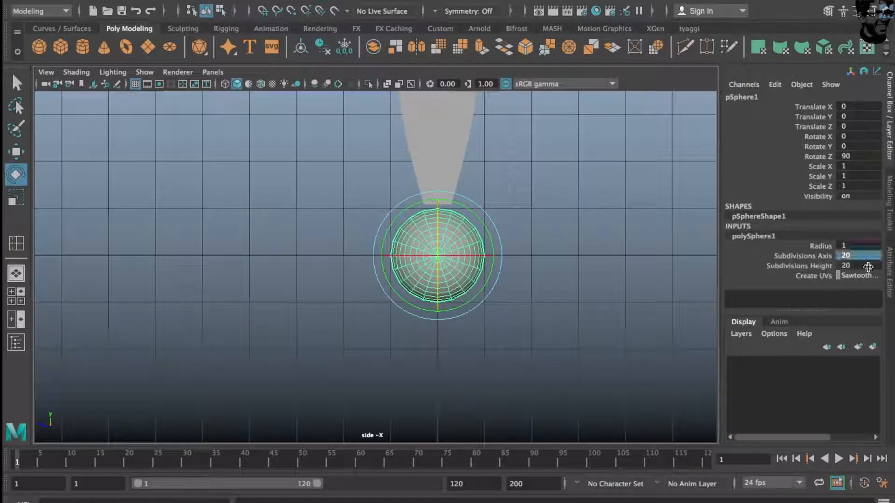
key("Return")
left_click(593, 253)
scroll(501, 248, "up", 1)
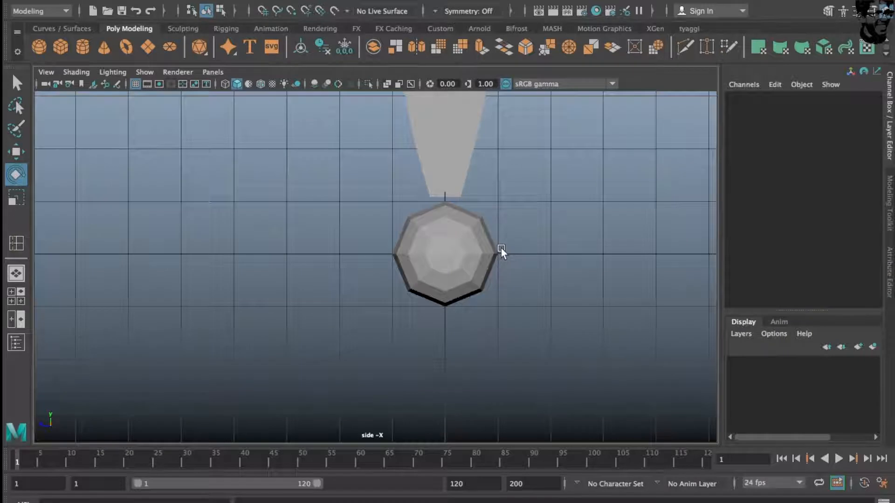
Flatten the sphere along its rotated axis and turn on its smooth mesh preview
key("space")
key("space")
middle_click_drag(524, 242, 502, 228, "alt")
left_click(401, 276)
scroll(401, 276, "up", 6)
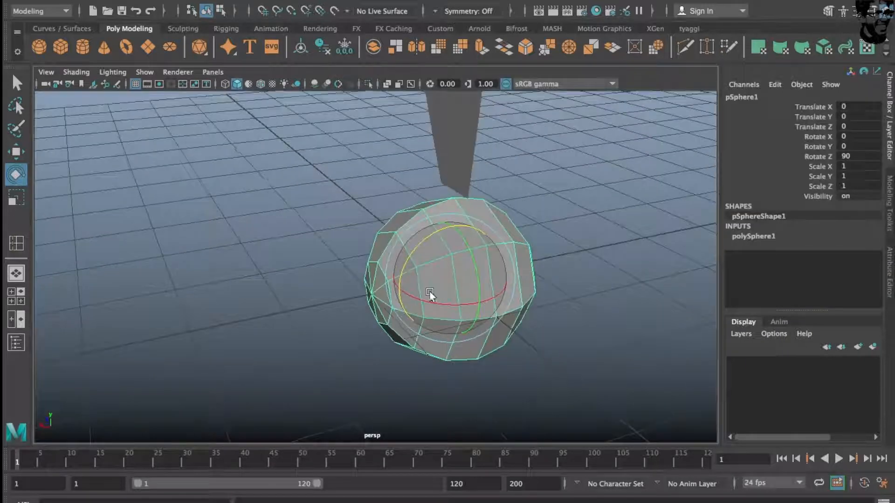
key("r")
left_click_drag(496, 268, 470, 268)
key("3")
Lower the petal along Y so its base meets the top of the flattened sphere
key("space")
key("space")
left_click(519, 204)
right_click(396, 162)
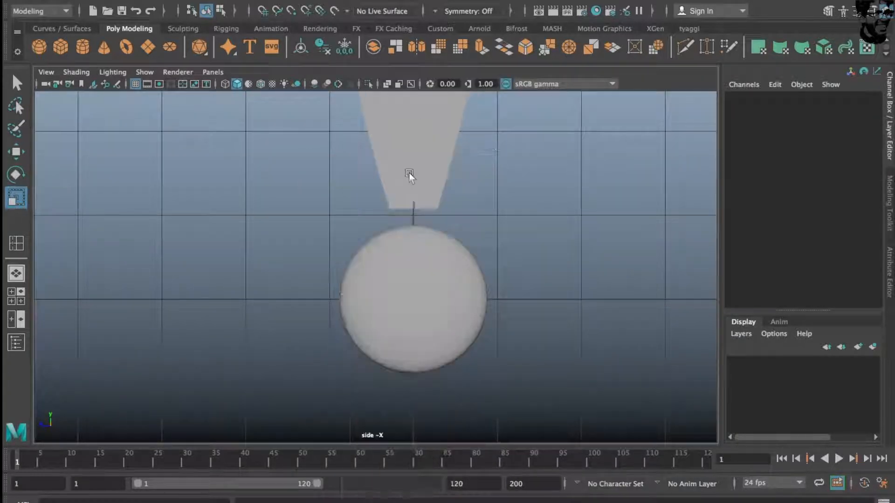
left_click(410, 174)
scroll(432, 170, "down", 6)
middle_click_drag(433, 170, 437, 183, "alt")
key("w")
left_click_drag(396, 136, 395, 139)
key("space")
key("space")
left_click_drag(543, 161, 450, 185, "alt")
left_click(452, 184)
key("ctrl+z")
Open the Hypershade and create an Arnold aiStandardSurface material
middle_click_drag(526, 215, 543, 272, "alt")
left_click_drag(544, 272, 435, 130, "alt")
left_click(596, 11)
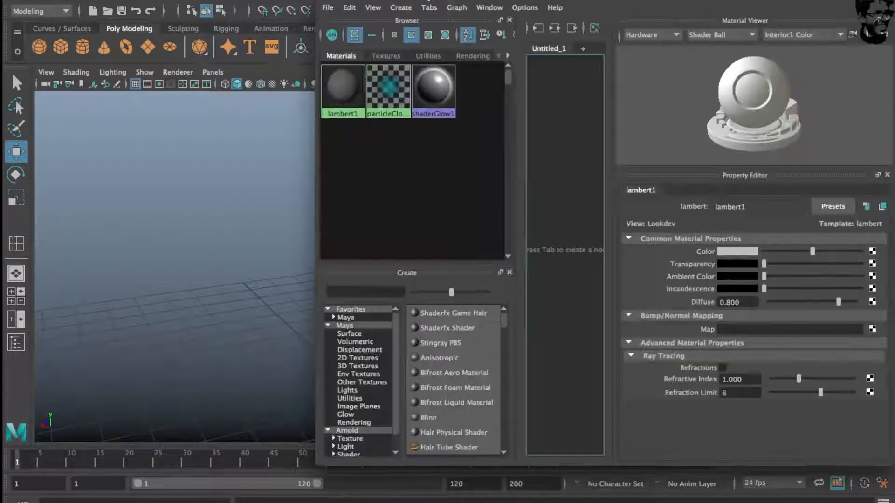
scroll(301, 367, "down", 3)
scroll(227, 367, "down", 1)
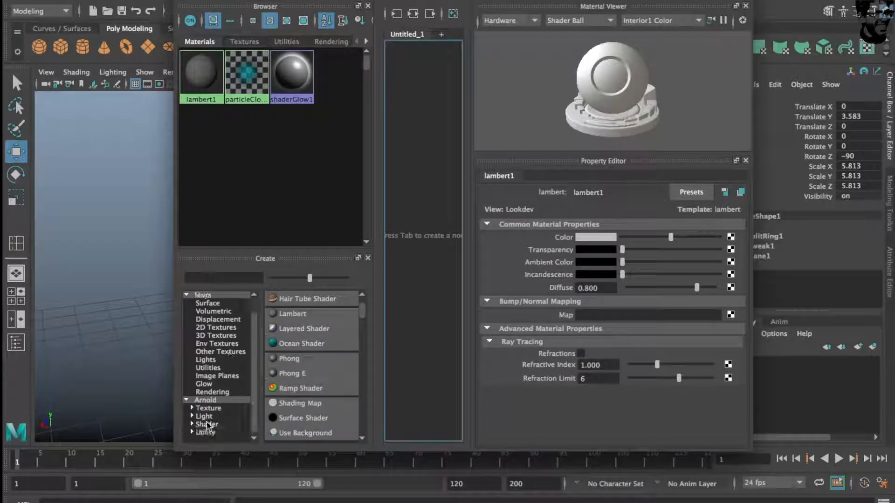
left_click(208, 431)
left_click(206, 423)
left_click(688, 191)
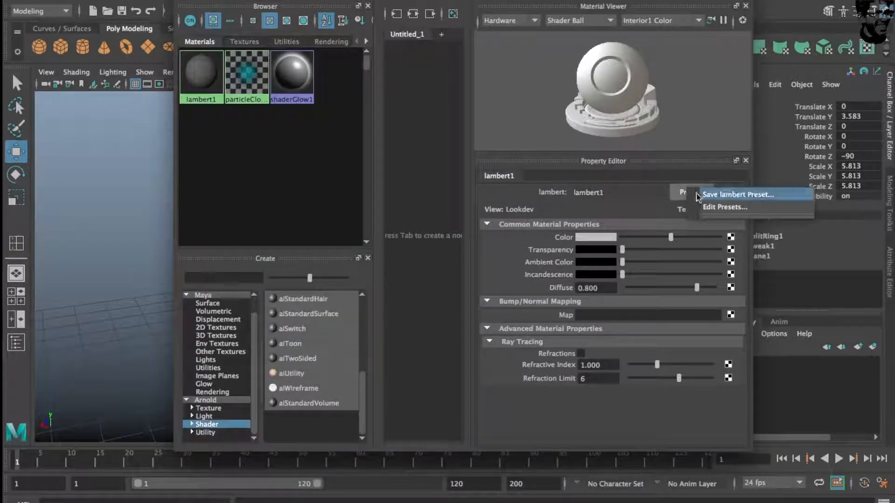
left_click(218, 426)
scroll(288, 353, "up", 2)
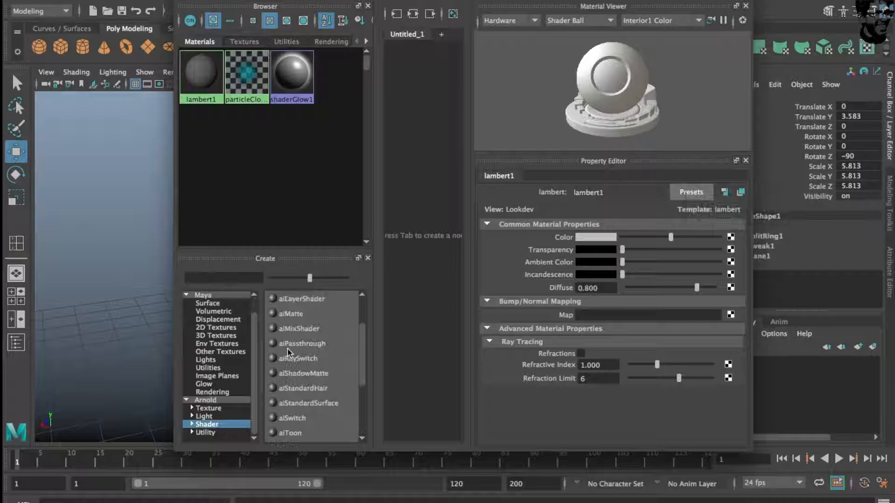
left_click(310, 404)
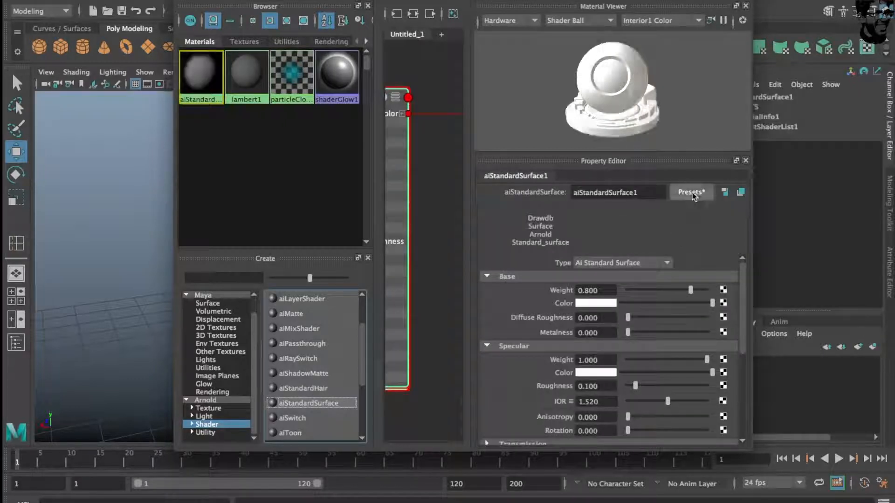
Replace the aiStandardSurface material's settings with the Plastic preset
left_click(691, 192)
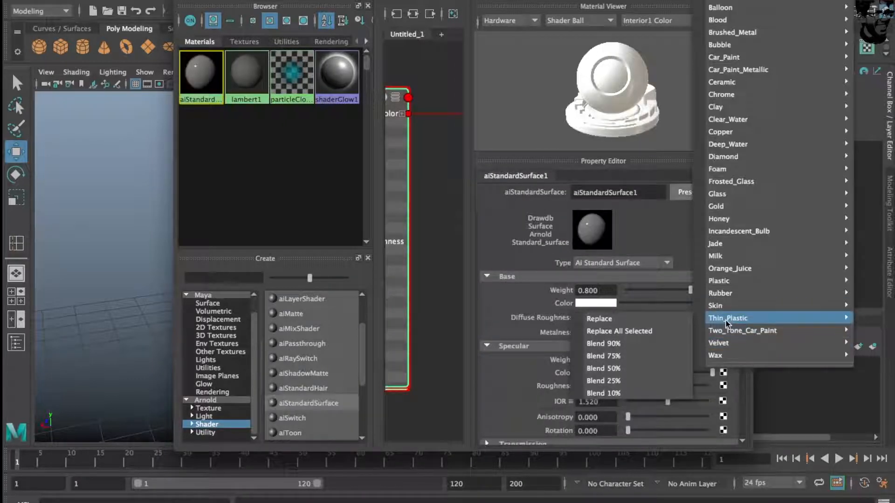
mouse_move(722, 282)
left_click(664, 282)
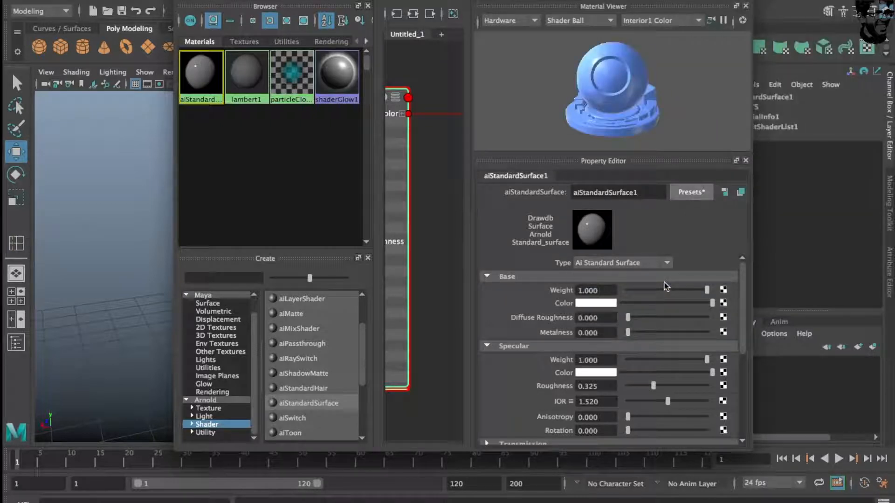
Map the material's base color to a file texture and load the blue lily .tx image from the ZICA sourceimages folder
left_click(724, 303)
left_click(415, 166)
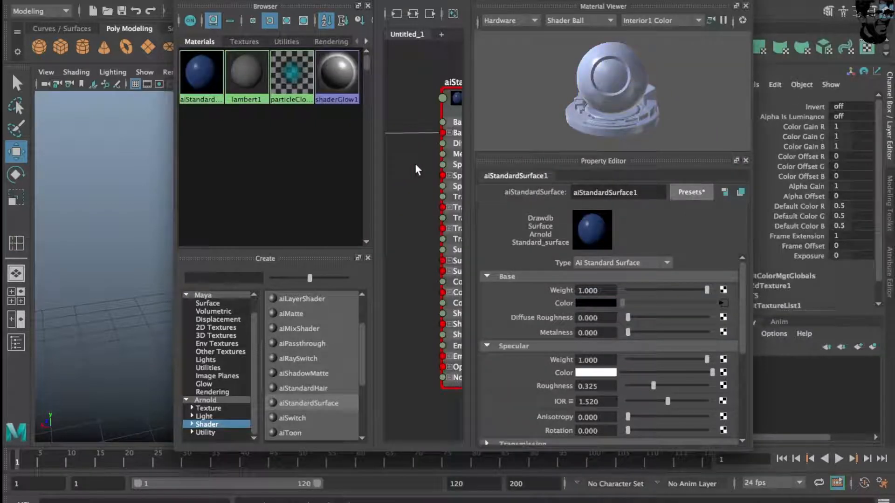
left_click(734, 278)
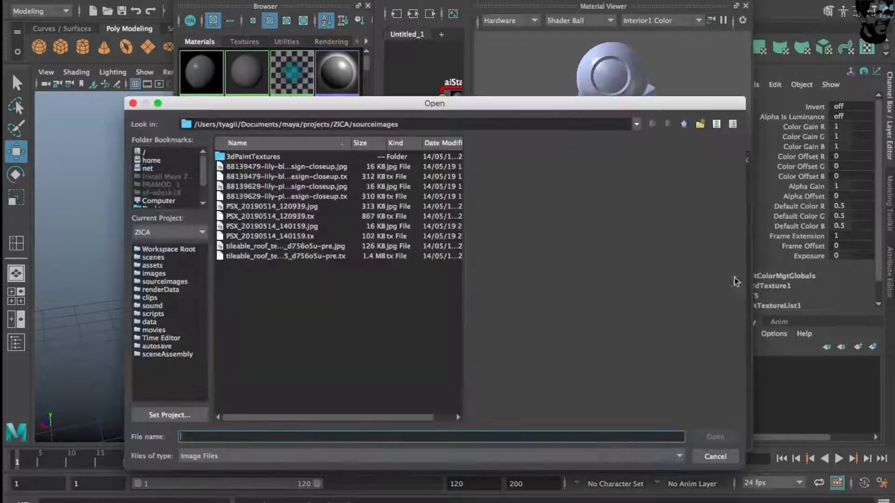
left_click(268, 167)
left_click(272, 178)
left_click(275, 186)
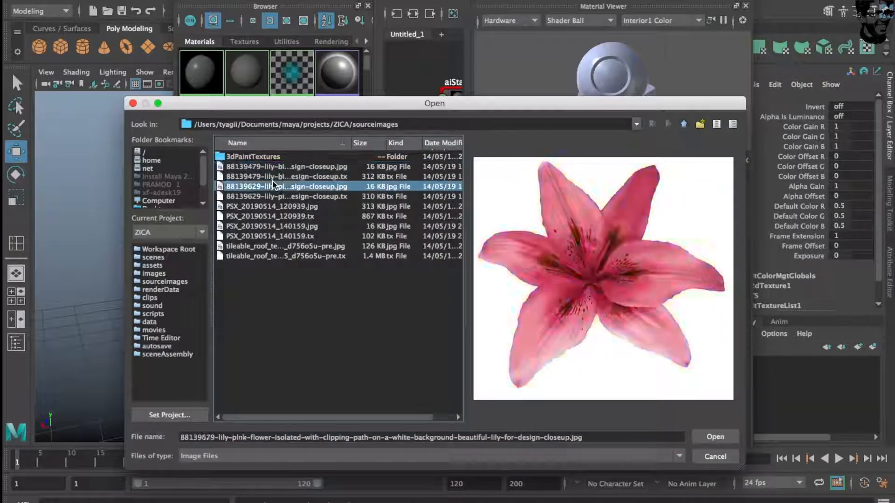
left_click(274, 177)
left_click(277, 186)
left_click(280, 178)
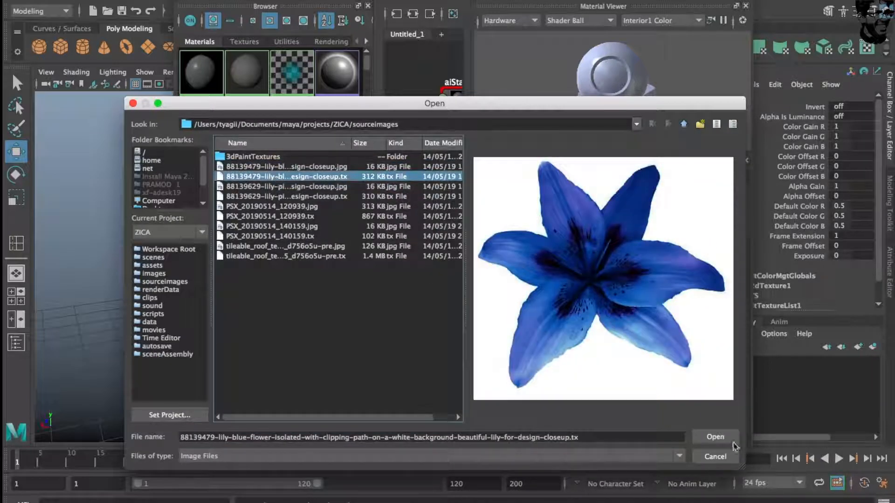
left_click(718, 437)
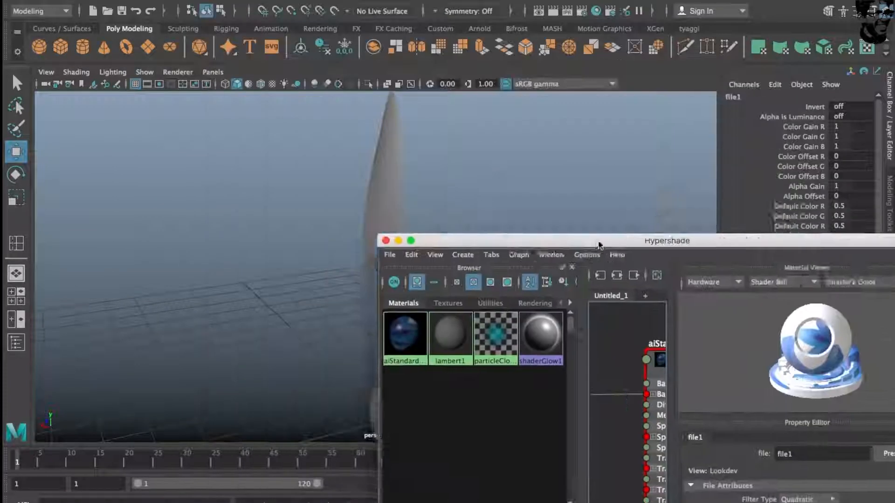
Apply a planar UV projection to the petal from the X axis, fitted to its bounding box
left_click_drag(670, 236, 764, 193)
left_click(380, 280)
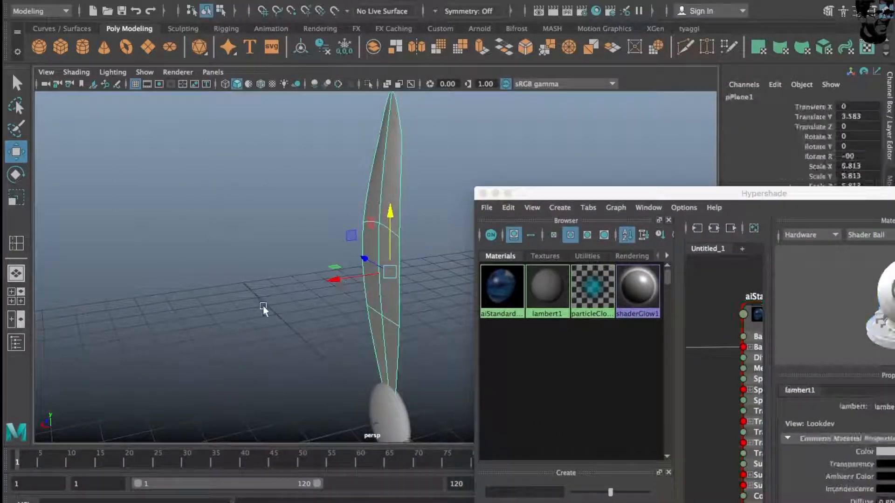
scroll(263, 306, "up", 3)
left_click(487, 4)
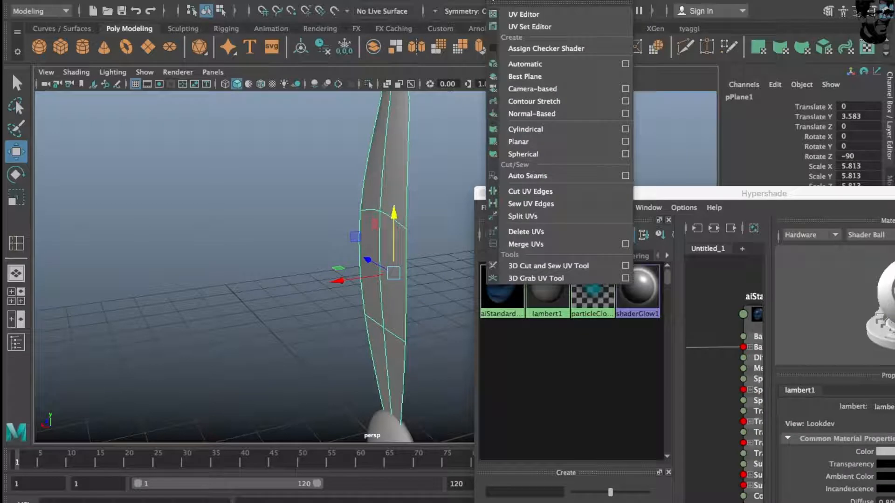
left_click(624, 142)
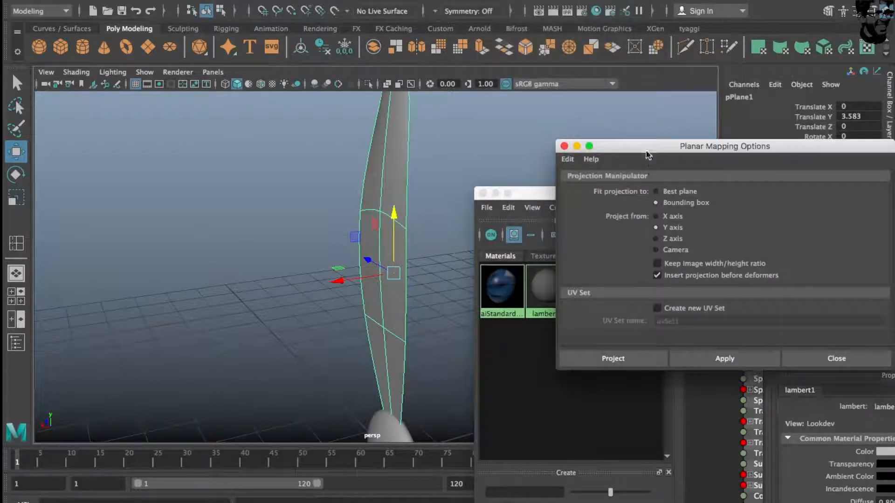
left_click_drag(651, 162, 562, 95)
left_click(566, 148)
left_click(629, 289)
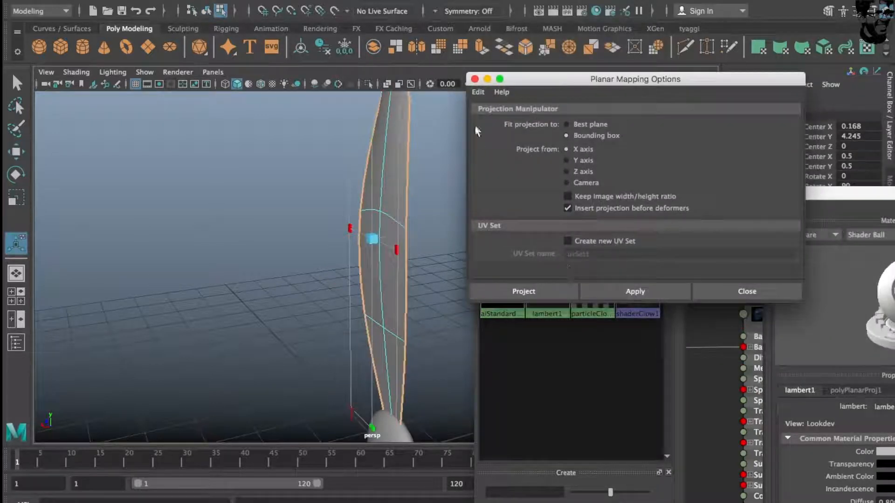
Assign the lily-textured material to the petal and turn on textured display in the viewport
left_click(475, 80)
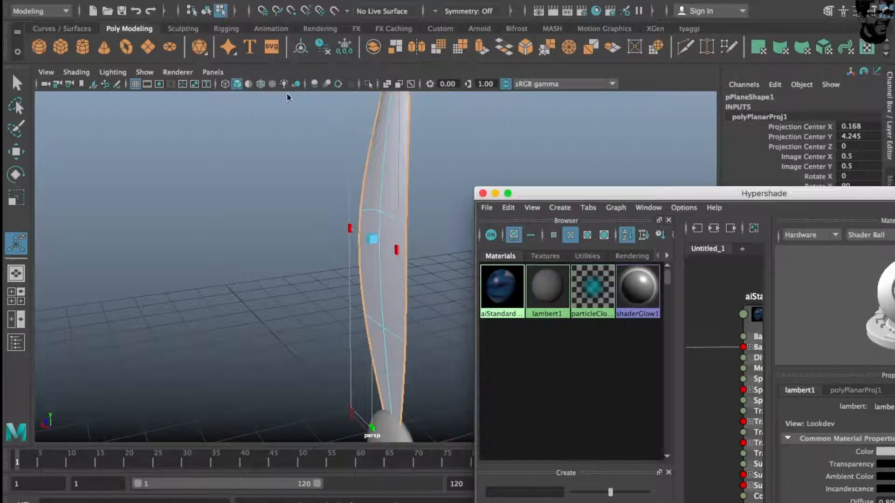
left_click(271, 84)
Open the petal's UVs in the UV Editor, close the UV Toolkit and switch to UV component selection
left_click(502, 2)
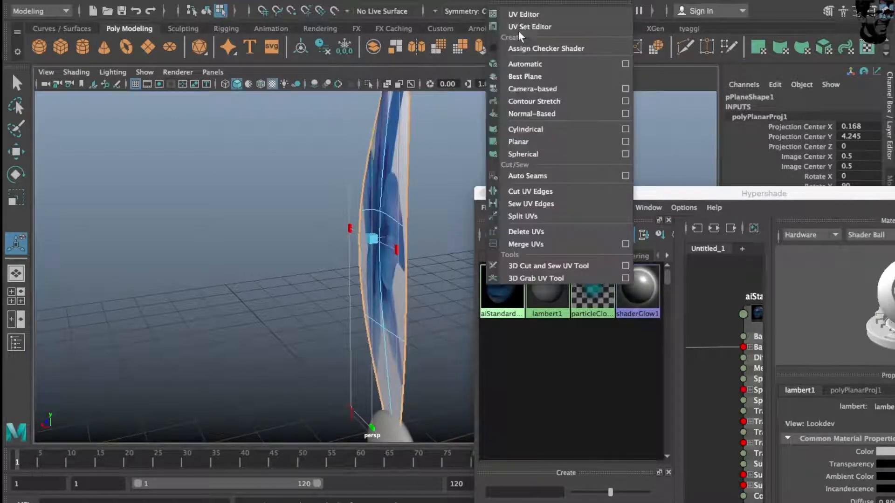
left_click(520, 14)
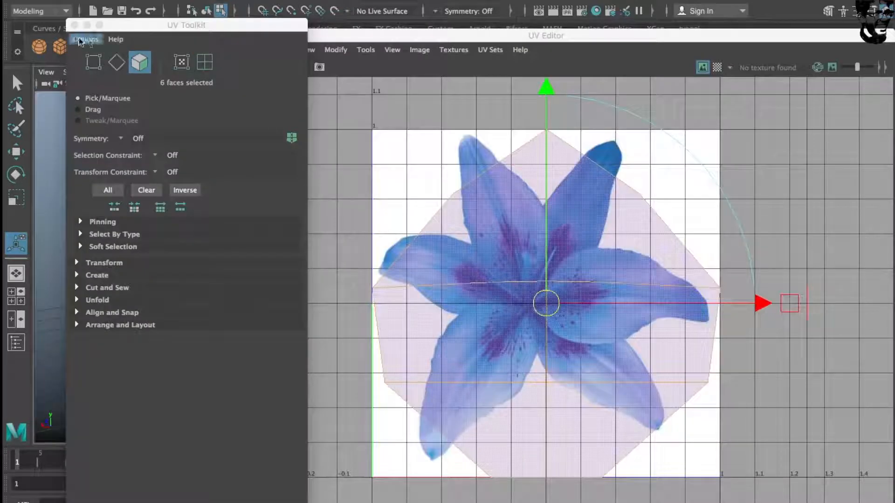
left_click(74, 24)
right_click(498, 278)
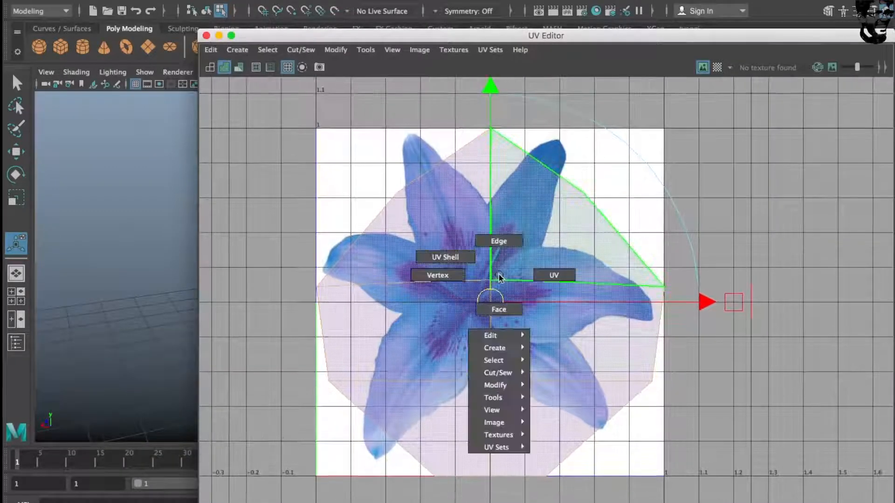
right_click_drag(447, 257, 446, 257)
right_click_drag(588, 248, 536, 249)
Move the petal's tip UV and the two UVs beside it onto the tip of the upper-left petal in the lily image
scroll(533, 254, "up", 4)
middle_click_drag(524, 214, 543, 275, "alt")
left_click(505, 152)
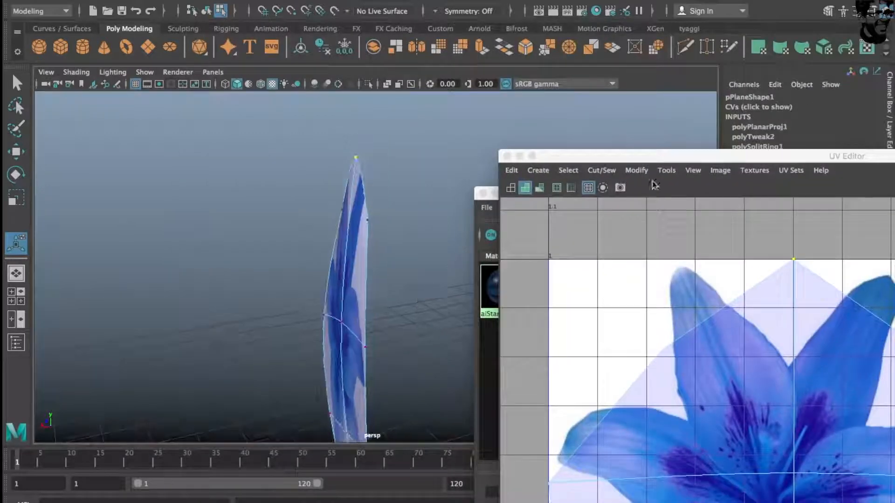
left_click_drag(680, 156, 458, 46)
scroll(490, 160, "up", 4)
key("w")
left_click_drag(611, 142, 432, 161)
scroll(427, 208, "down", 2)
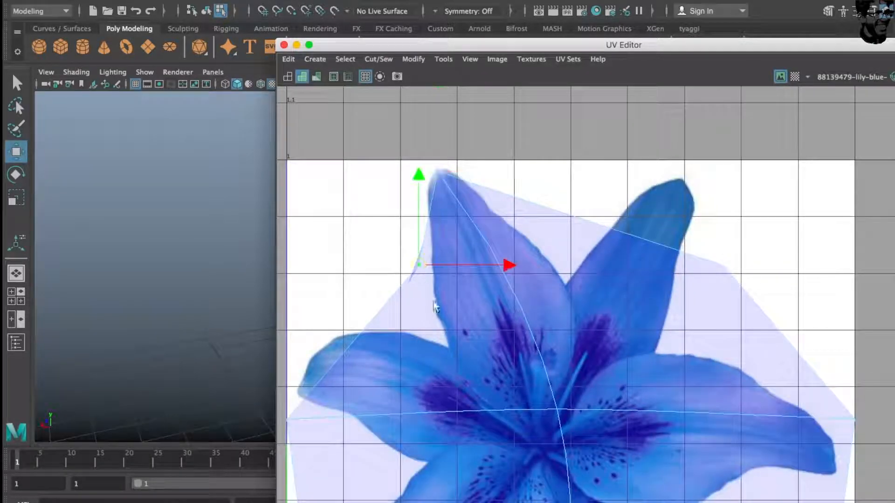
left_click_drag(424, 268, 426, 201)
middle_click_drag(556, 287, 544, 299, "alt")
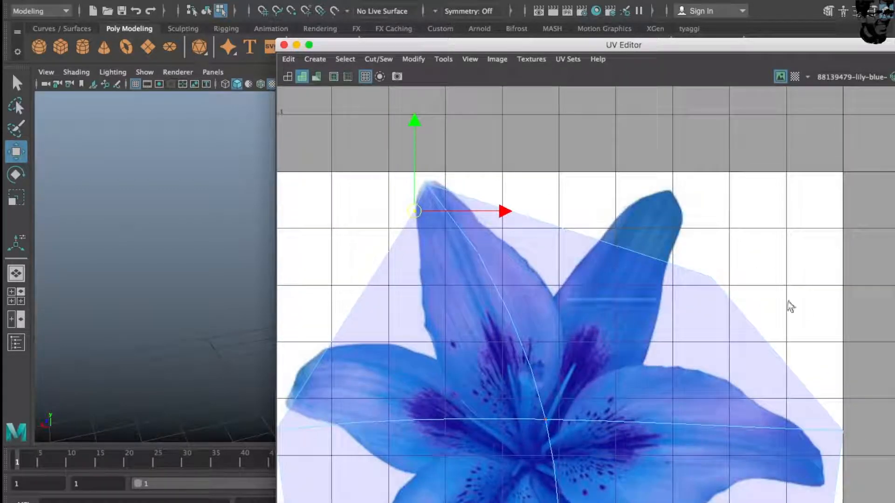
left_click_drag(722, 282, 473, 215)
Move the second row of UVs onto the side edges and midline of the upper-left lily petal
middle_click_drag(477, 314, 483, 258, "alt")
right_click_drag(438, 332, 390, 373, "alt")
left_click_drag(299, 376, 428, 276)
left_click_drag(801, 370, 534, 236)
middle_click_drag(593, 374, 599, 289, "alt")
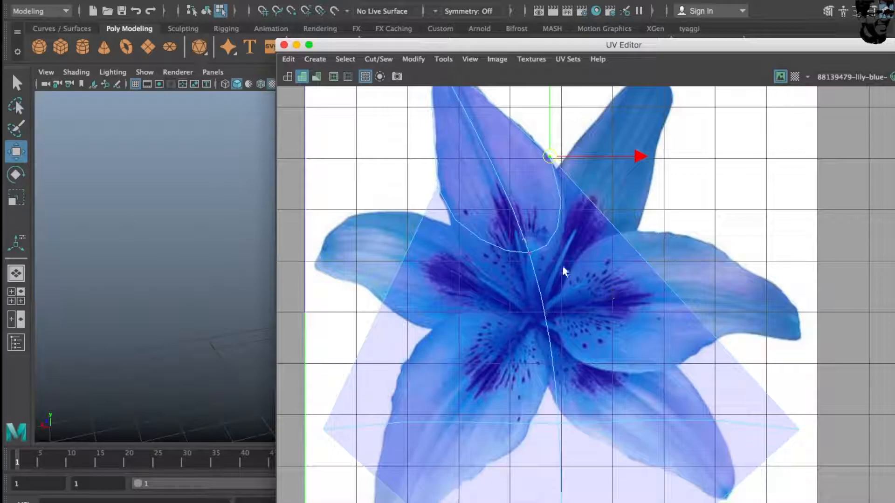
left_click_drag(562, 291, 511, 214)
Move the third row of UVs inward to fit the lower part of the upper-left lily petal
right_click_drag(445, 366, 410, 410, "alt")
left_click_drag(344, 414, 473, 263)
middle_click_drag(475, 316, 413, 266, "alt")
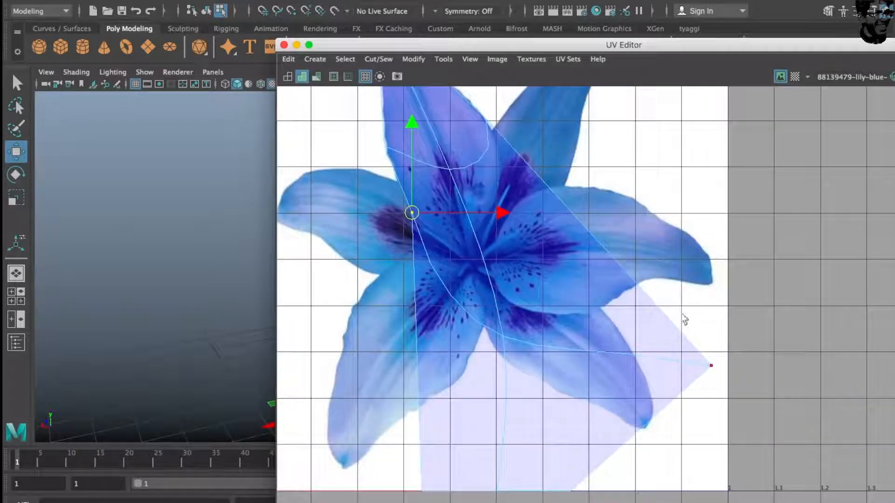
left_click_drag(717, 368, 505, 169)
middle_click_drag(524, 229, 540, 198, "alt")
left_click_drag(495, 282, 472, 142)
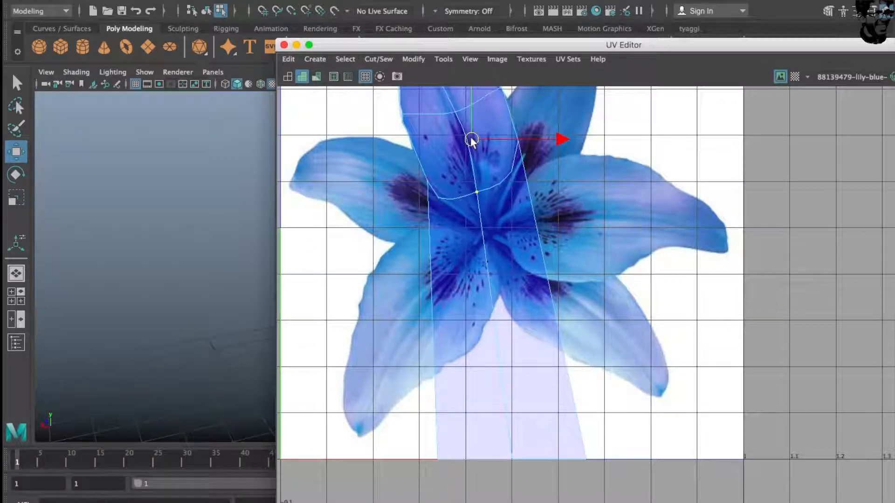
Raise the bottom row of UVs and gather its three points at the centre of the lily image
middle_click_drag(517, 303, 518, 237, "alt")
left_click_drag(528, 394, 502, 187)
middle_click_drag(503, 187, 509, 329, "alt")
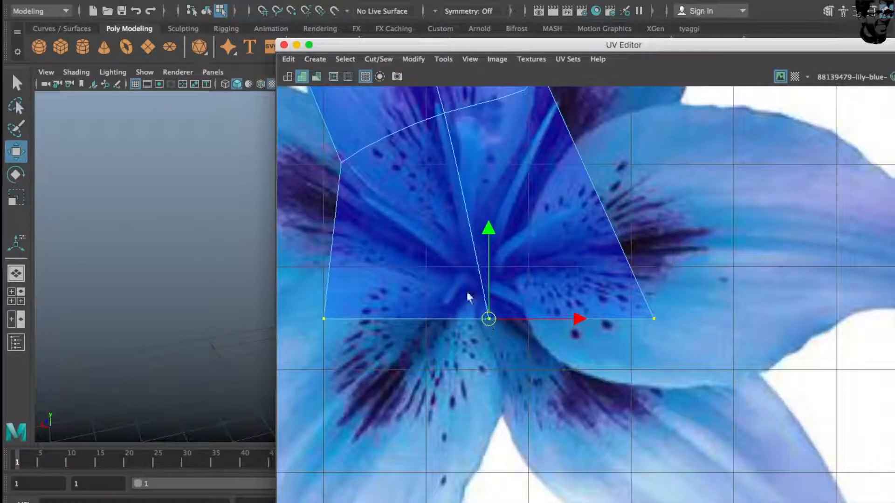
left_click_drag(489, 320, 473, 264)
middle_click_drag(489, 317, 506, 320, "alt")
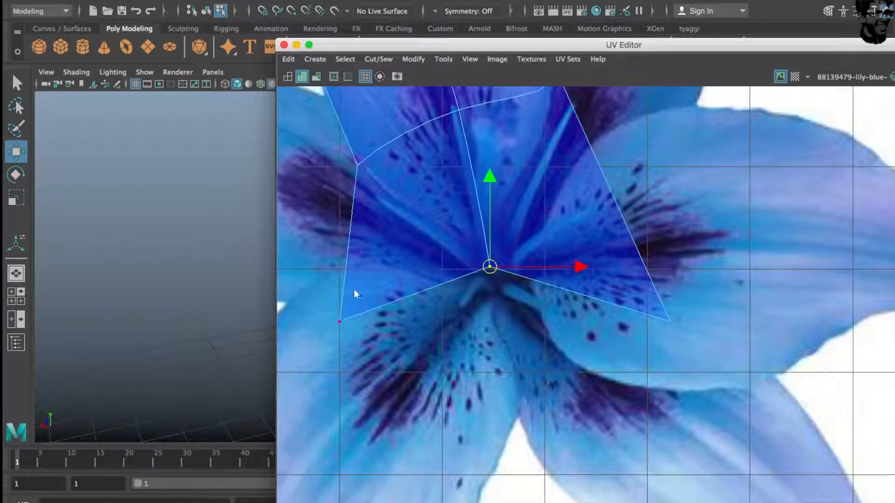
left_click_drag(339, 336, 479, 282)
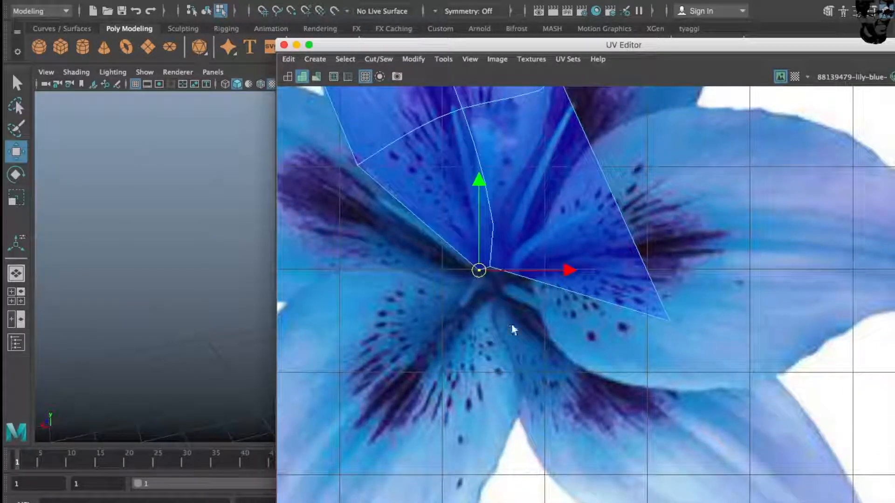
middle_click_drag(503, 306, 495, 336, "alt")
left_click_drag(646, 347, 497, 278)
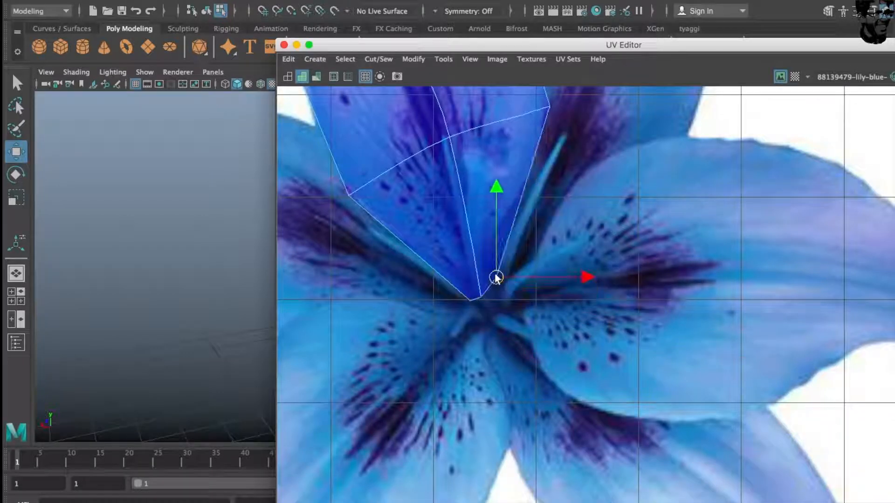
Refine the right-hand UV of the third row and the two inner centre-line UVs to follow the lily petal's shape
middle_click_drag(496, 279, 541, 438, "alt")
left_click_drag(573, 270, 574, 247)
middle_click_drag(585, 271, 630, 366, "alt")
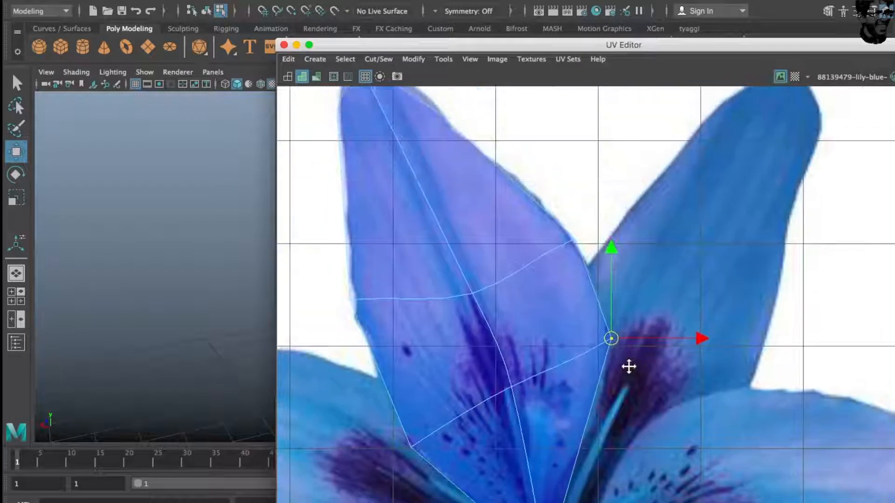
left_click_drag(471, 293, 460, 278)
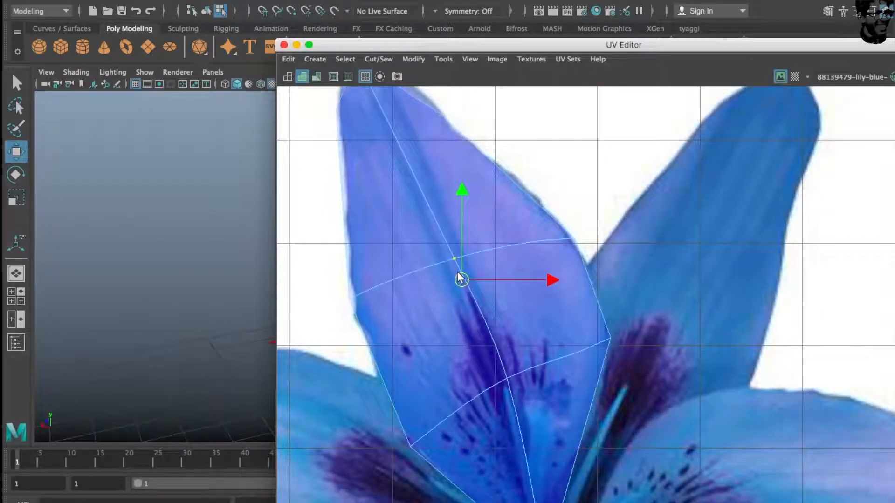
left_click_drag(509, 354, 495, 354)
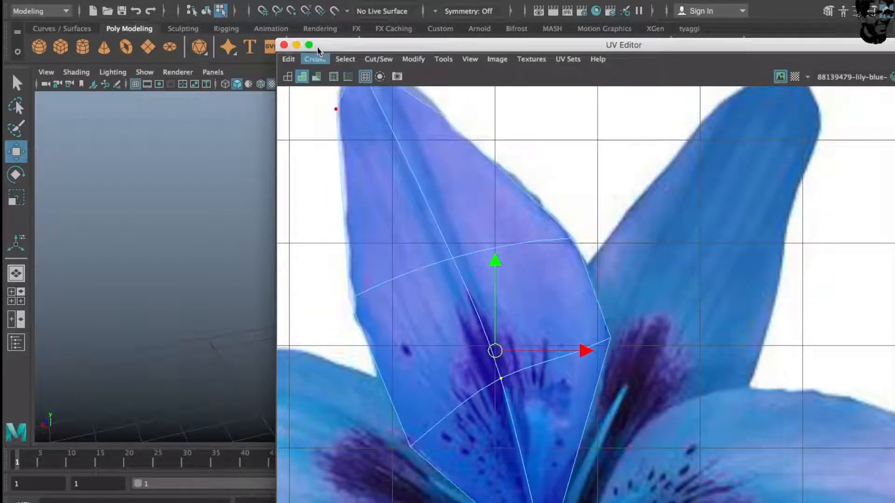
Close the UV Editor and the Hypershade to check the textured petal in the viewport
left_click(283, 45)
left_click(483, 194)
left_click_drag(432, 276, 523, 298, "alt")
left_click(523, 297)
scroll(523, 297, "down", 4)
middle_click_drag(461, 373, 471, 328, "alt")
scroll(471, 327, "up", 6)
Return to object mode, select the textured petal, and reopen its UVs in the UV Editor
right_click_drag(449, 175, 560, 139)
left_click(495, 254)
scroll(480, 294, "down", 5)
left_click(418, 259)
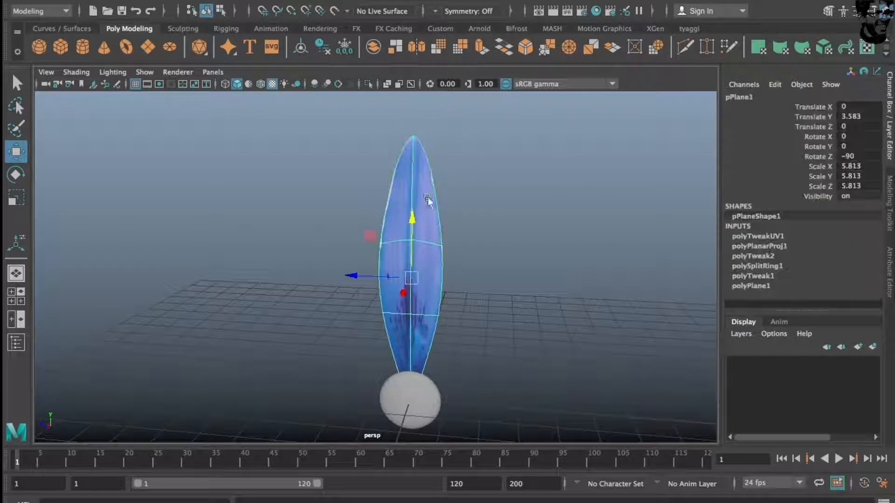
left_click(487, 3)
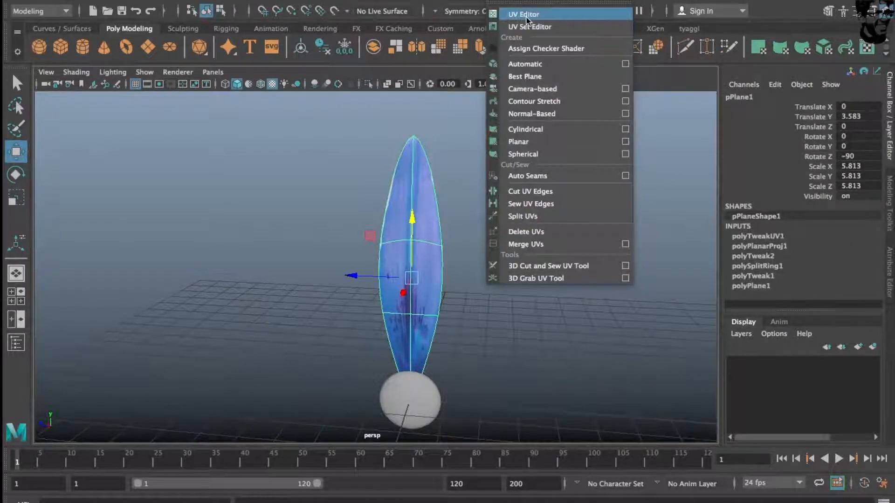
left_click(523, 15)
left_click(74, 16)
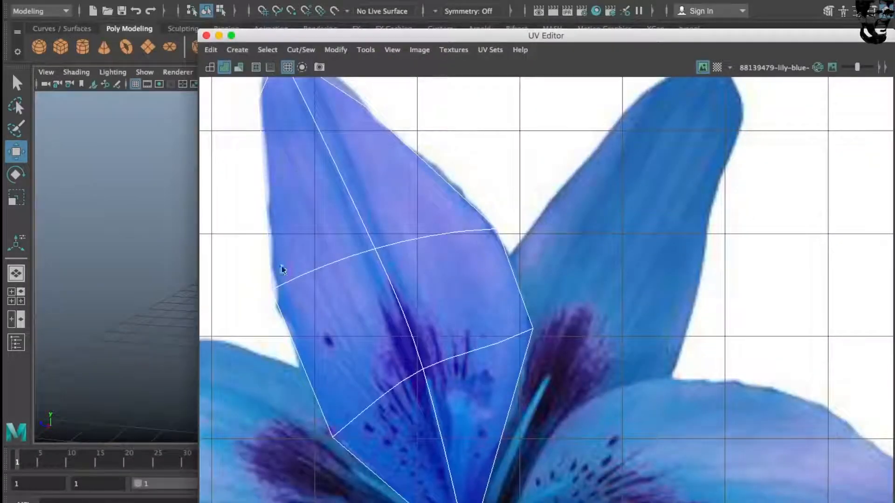
Nudge the left-edge UVs and the uppermost right-edge UV inside the outline of the upper-left lily petal
right_click_drag(388, 319, 330, 319)
left_click_drag(262, 259, 279, 285)
middle_click_drag(314, 256, 369, 335, "alt")
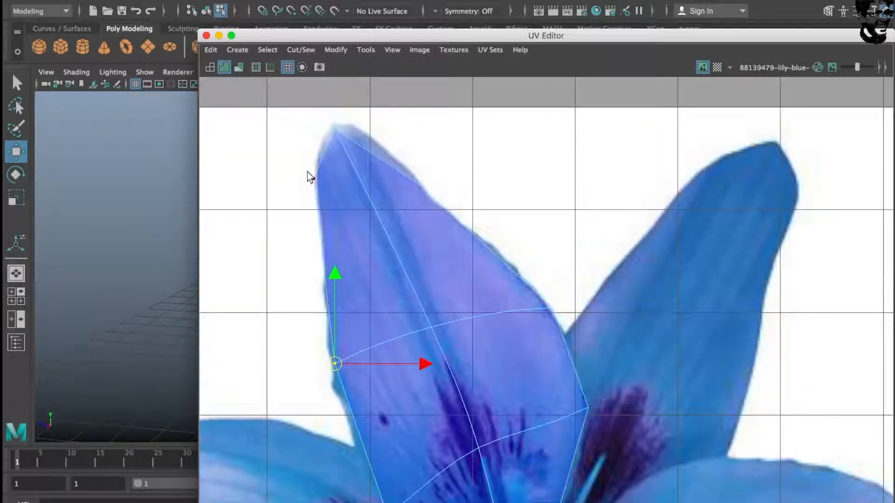
left_click_drag(322, 177, 323, 177)
middle_click_drag(352, 197, 353, 221, "alt")
left_click_drag(420, 207, 405, 191)
Pull the two lower right-edge UVs inward so the shell stays within the lily petal's coloured area
left_click_drag(554, 333, 466, 256)
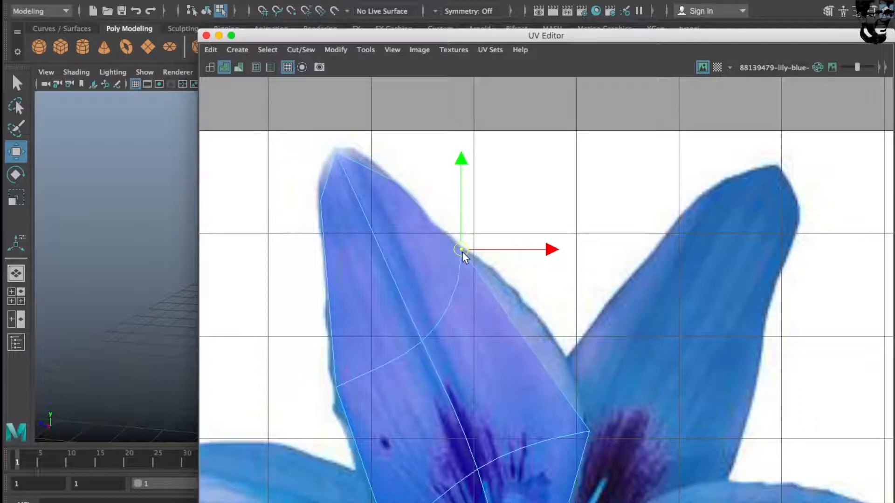
left_click(590, 431)
left_click_drag(590, 431, 560, 354)
middle_click_drag(560, 354, 555, 261, "alt")
left_click_drag(554, 261, 579, 380)
middle_click_drag(570, 335, 578, 388, "alt")
left_click_drag(479, 232, 478, 231)
left_click_drag(474, 228, 505, 257)
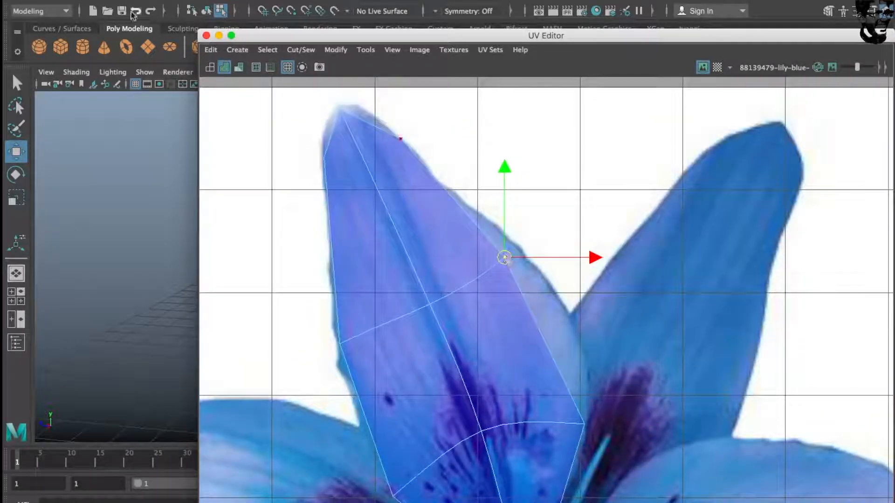
Close the UV Editor and select the petal in object mode
left_click(206, 36)
right_click_drag(416, 214, 480, 157)
scroll(460, 275, "up", 5)
left_click_drag(459, 275, 479, 282, "alt")
left_click(473, 241)
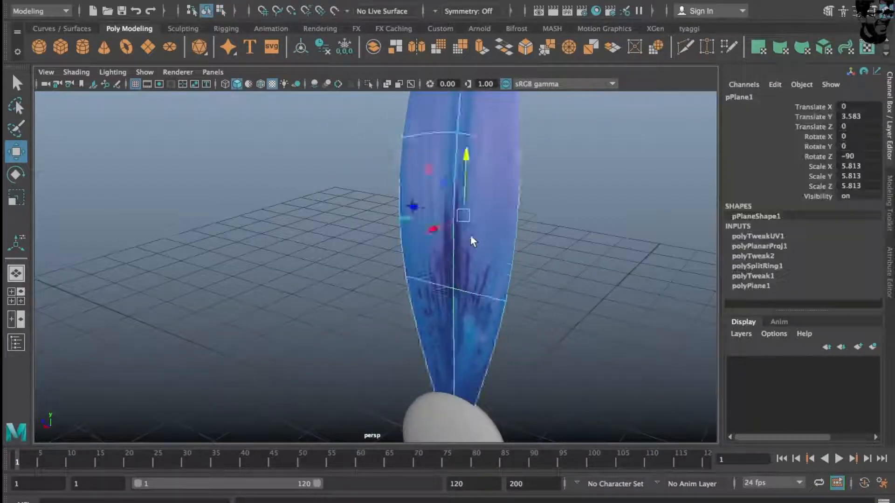
Snap the petal's pivot to the centre of the sphere, working in the side view
scroll(473, 242, "down", 5)
key("space")
key("space")
scroll(440, 250, "up", 4)
middle_click_drag(439, 250, 485, 396, "alt")
scroll(471, 311, "up", 3)
key("space")
key("space")
left_click_drag(455, 294, 390, 254, "alt")
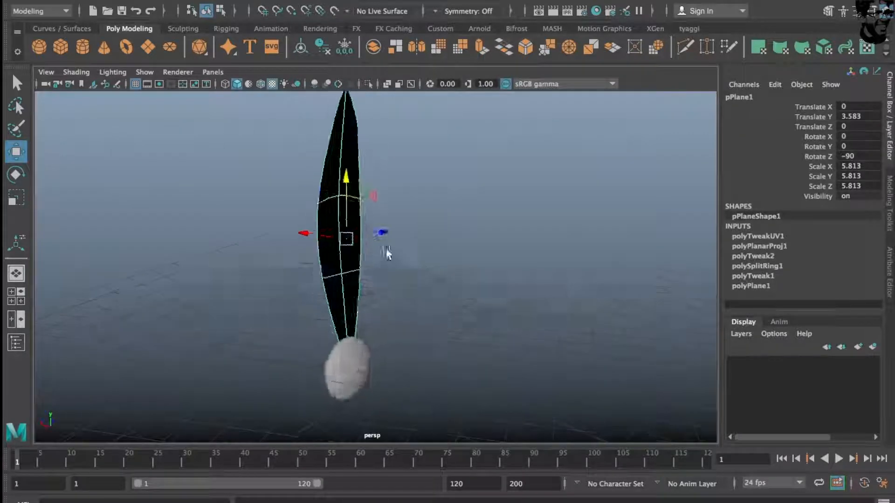
key("space")
key("space")
scroll(466, 322, "down", 5)
scroll(463, 322, "up", 3)
middle_click_drag(463, 333, 451, 261, "alt")
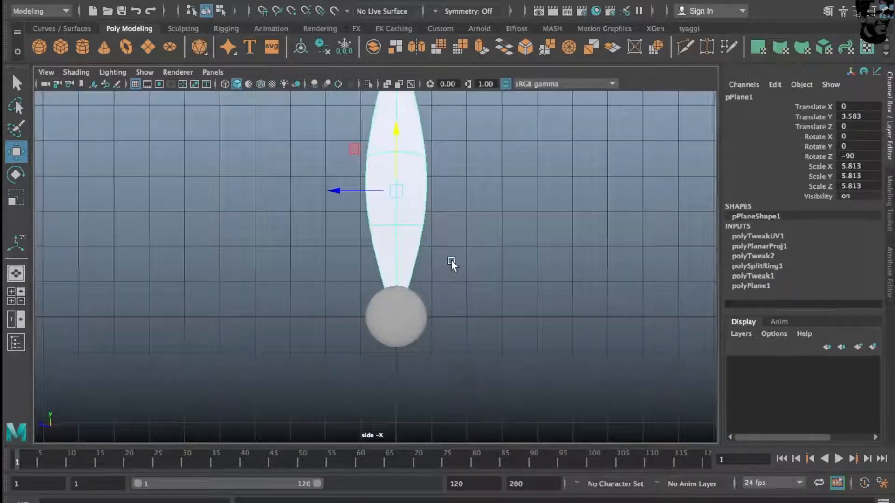
key("d")
key("v")
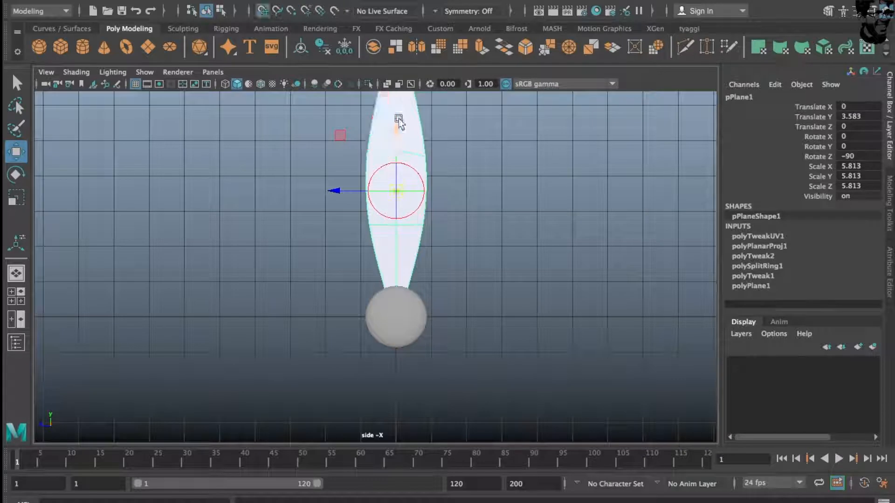
scroll(466, 261, "up", 3)
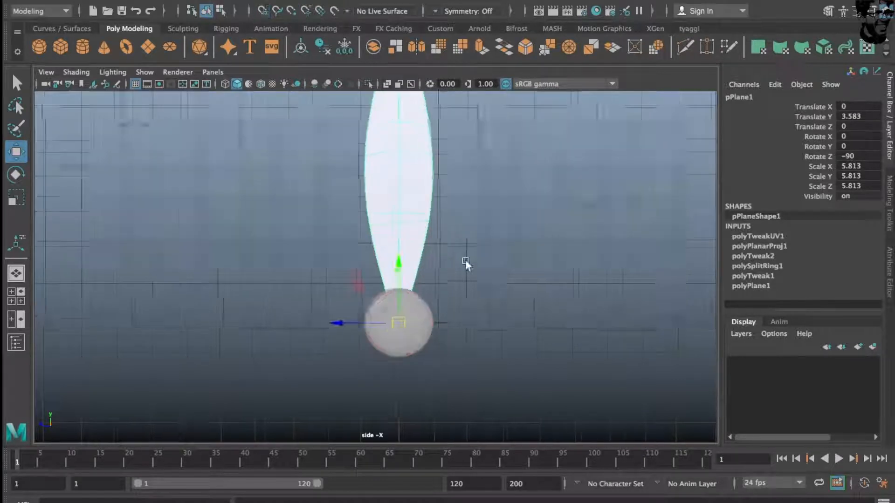
middle_click_drag(508, 186, 507, 242, "alt")
Duplicate the petal and rotate the copy about 40 degrees around the sphere
left_click(506, 241)
left_click(395, 198)
key("ctrl+d")
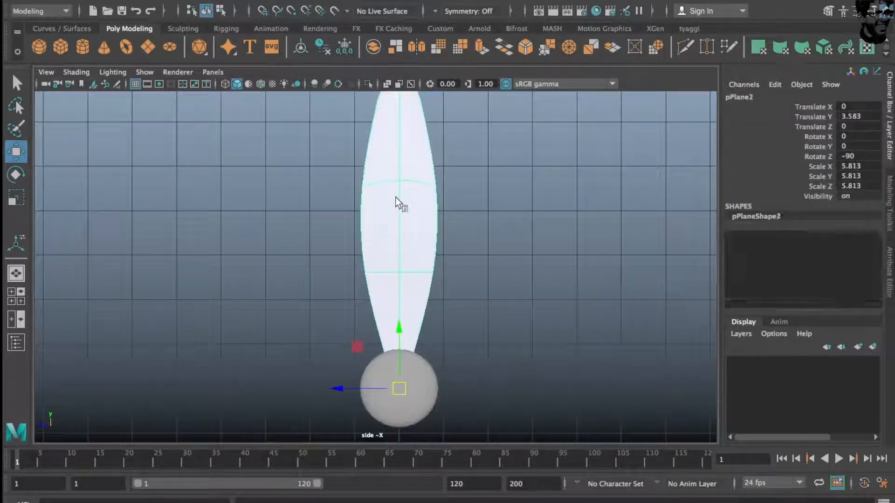
key("e")
middle_click_drag(511, 331, 533, 249, "alt")
scroll(466, 279, "down", 2)
left_click_drag(466, 278, 463, 315)
Repeat the transformed duplication seven times to complete a ring of nine petals around the sphere
key("shift+d")
key("shift+d")
key("shift+d")
key("shift+d")
key("shift+d")
key("shift+d")
key("shift+d")
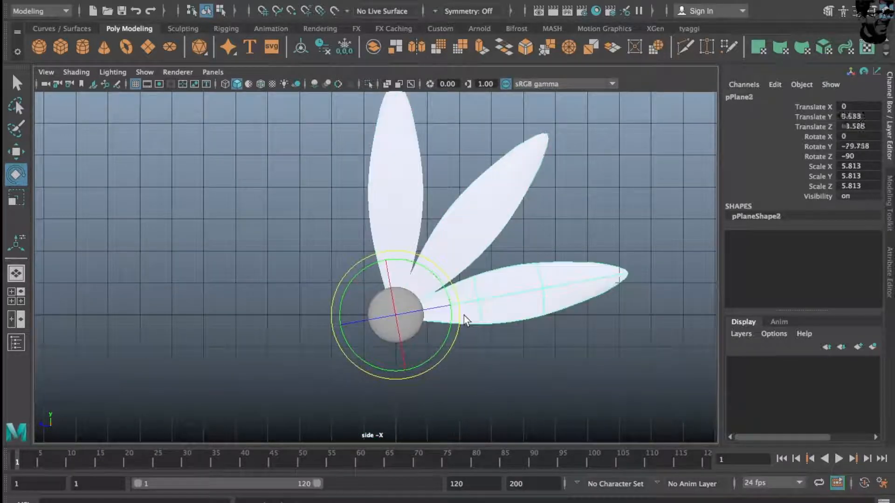
left_click(559, 216)
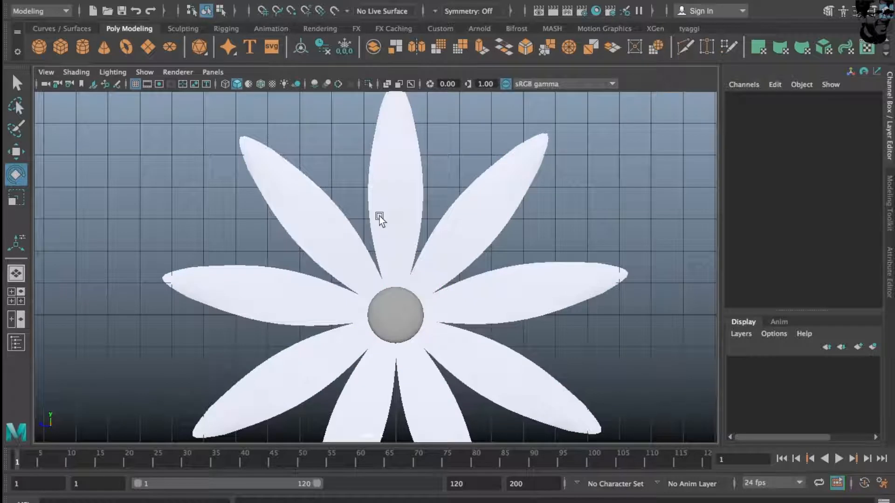
Show textures, duplicate a petal for a second layer, tilt the copy forward, and scale it to 5.25 in X
key("6")
left_click_drag(523, 193, 453, 234, "alt")
left_click(438, 222)
left_click_drag(410, 284, 400, 279)
key("r")
left_click_drag(404, 347, 474, 293)
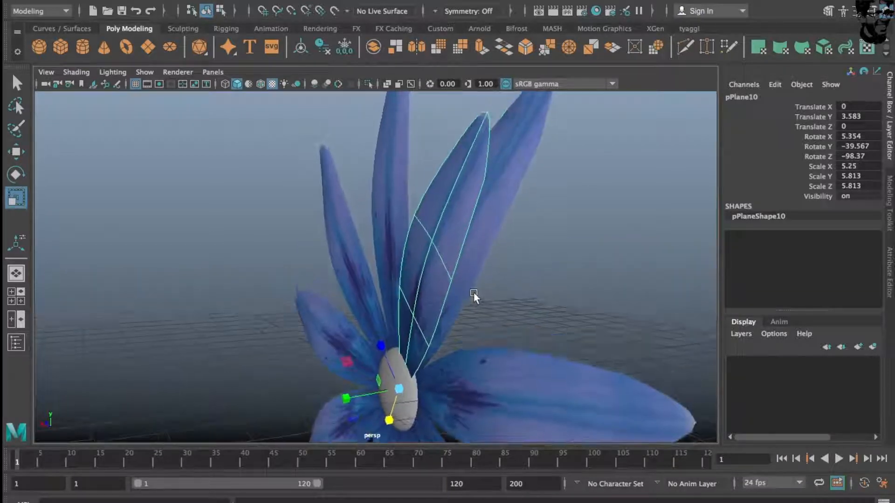
Rotate the second-layer petal in the side view to sit between two petals of the first ring
key("space")
key("space")
key("e")
left_click_drag(432, 270, 444, 282)
Duplicate the second-layer petal with repeated rotation around the sphere to complete a second ring of nine petals
left_click(603, 195)
left_click(550, 229)
left_click_drag(452, 279, 458, 326)
key("shift+d")
key("shift+d")
key("shift+d")
key("shift+d")
key("shift+d")
key("shift+d")
key("shift+d")
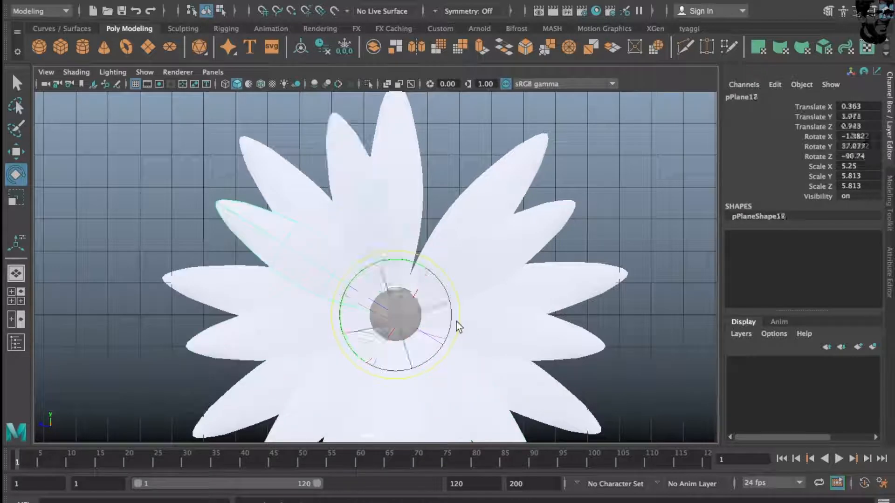
Duplicate a second-layer petal for a third layer, tilt the copy further forward, and scale it to 4.752 in X
key("space")
key("space")
left_click_drag(445, 266, 496, 255, "alt")
left_click(580, 114)
left_click_drag(560, 135, 425, 251, "alt")
left_click(404, 236)
scroll(404, 237, "up", 5)
middle_click_drag(426, 254, 439, 228, "alt")
key("ctrl+d")
left_click_drag(401, 311, 392, 316)
key("r")
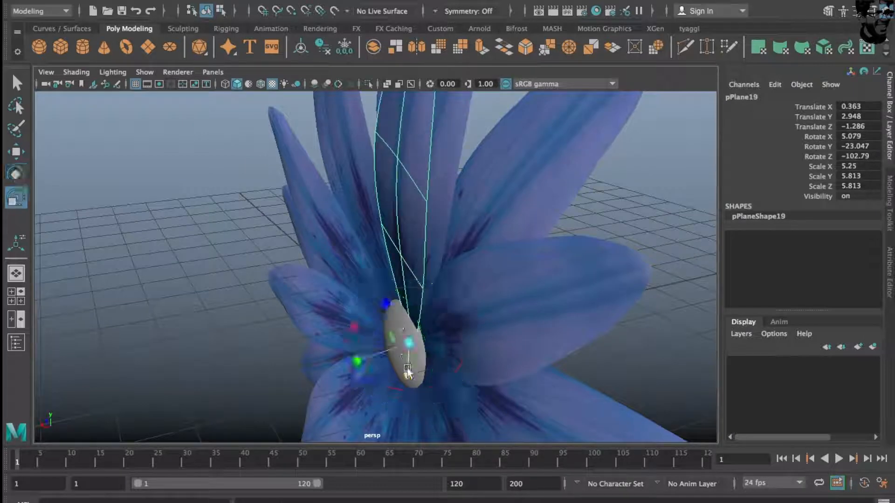
left_click_drag(408, 373, 408, 364)
Duplicate the third-layer petal in the side view and rotate the copy about 28 degrees around the sphere
key("space")
key("space")
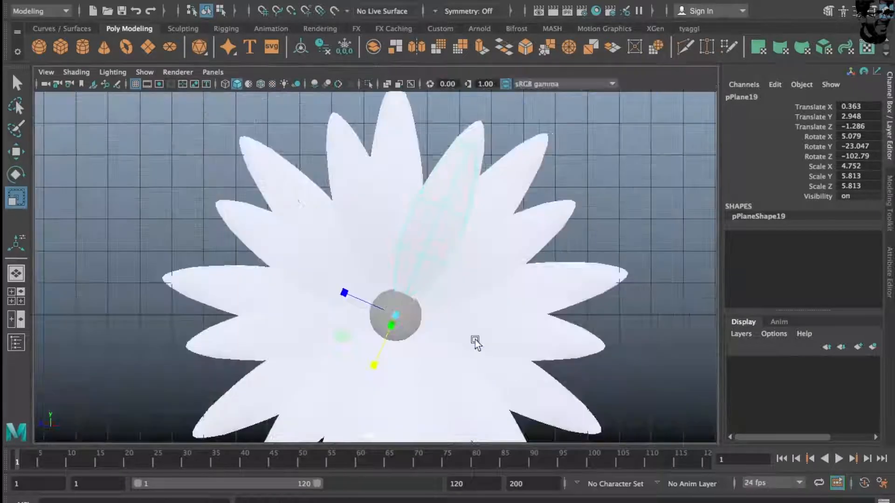
middle_click_drag(442, 332, 436, 323, "alt")
left_click(620, 201)
left_click(456, 203)
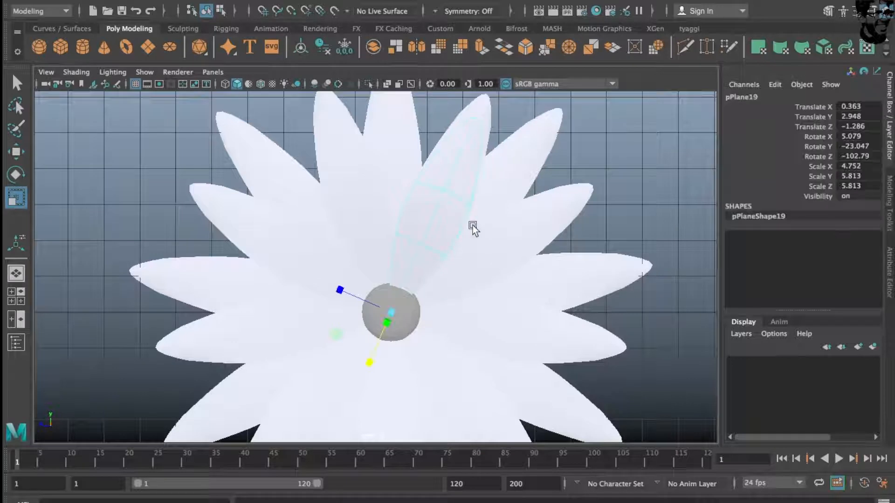
key("e")
left_click_drag(436, 274, 457, 298)
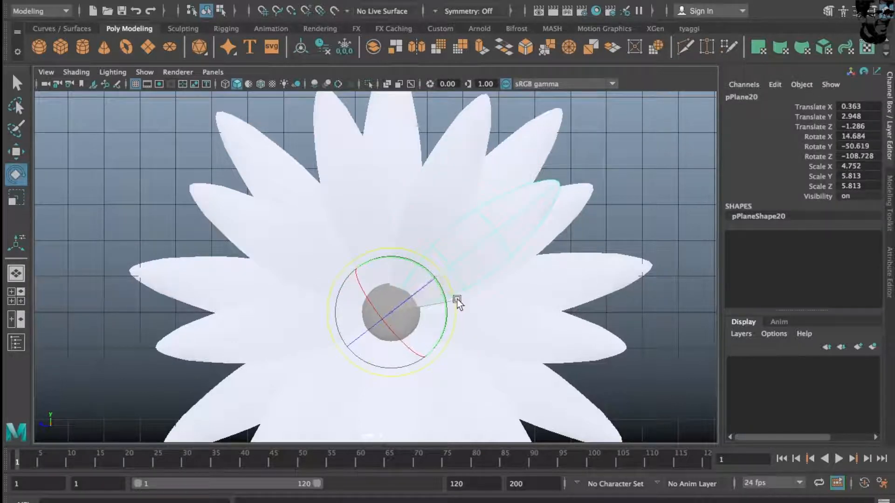
Repeat the transformed duplication eleven times to complete the third ring of petals
key("shift+d")
key("shift+d")
key("shift+d")
key("shift+d")
key("shift+d")
key("shift+d")
key("shift+d")
key("shift+d")
key("shift+d")
key("shift+d")
key("shift+d")
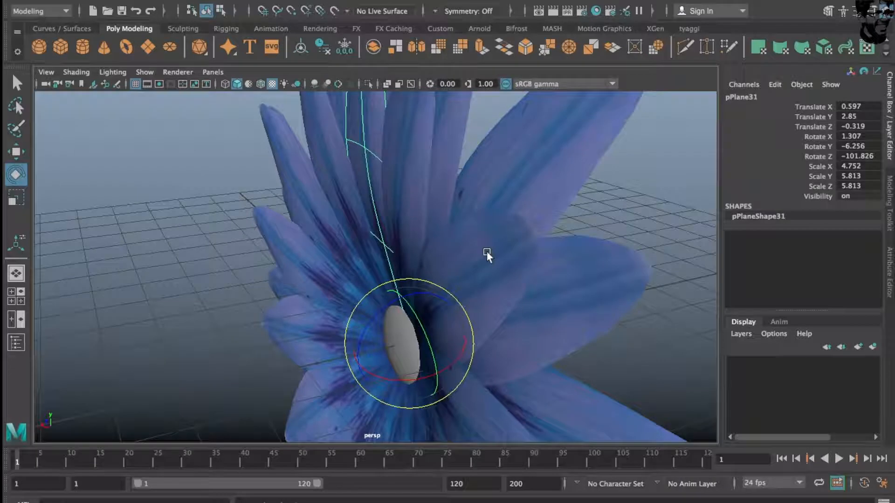
Examine the three layers of petals in the perspective view from the front and the side
left_click_drag(486, 252, 501, 273, "alt")
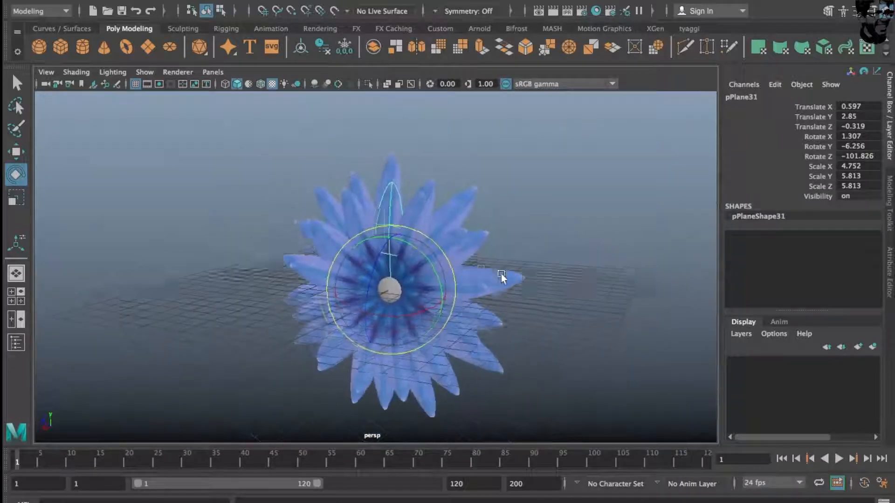
scroll(481, 278, "up", 5)
middle_click_drag(473, 282, 438, 264, "alt")
left_click(607, 140)
scroll(497, 281, "down", 5)
scroll(496, 282, "up", 5)
left_click_drag(497, 282, 388, 275, "alt")
scroll(406, 273, "down", 5)
Hide the viewport grid and frame the whole flower in the perspective view for rendering
right_click_drag(388, 275, 476, 156)
left_click(138, 84)
scroll(363, 251, "up", 3)
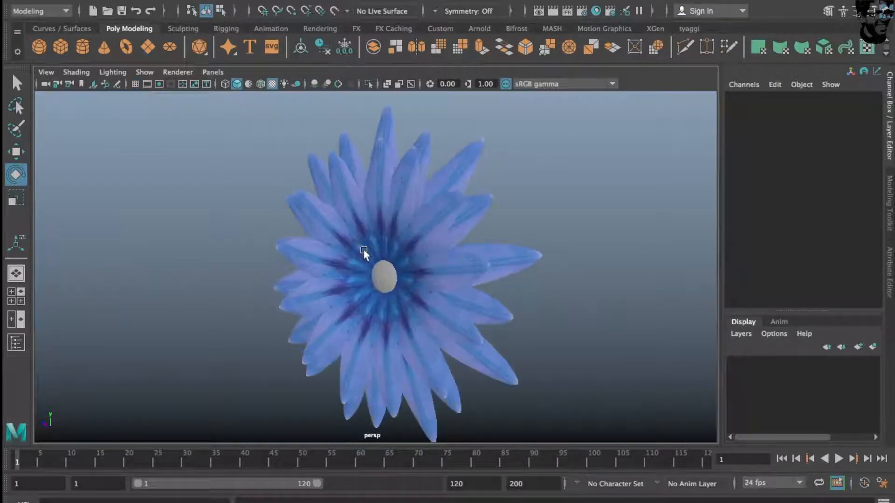
middle_click_drag(364, 251, 355, 229, "alt")
Open the Arnold environment render settings and create an aiAtmosphereVolume for the atmosphere
left_click(610, 12)
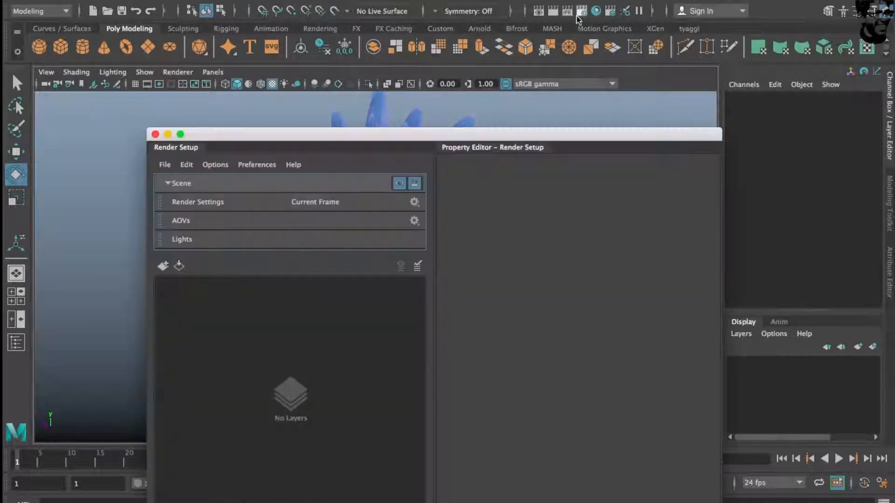
left_click(155, 134)
left_click(580, 13)
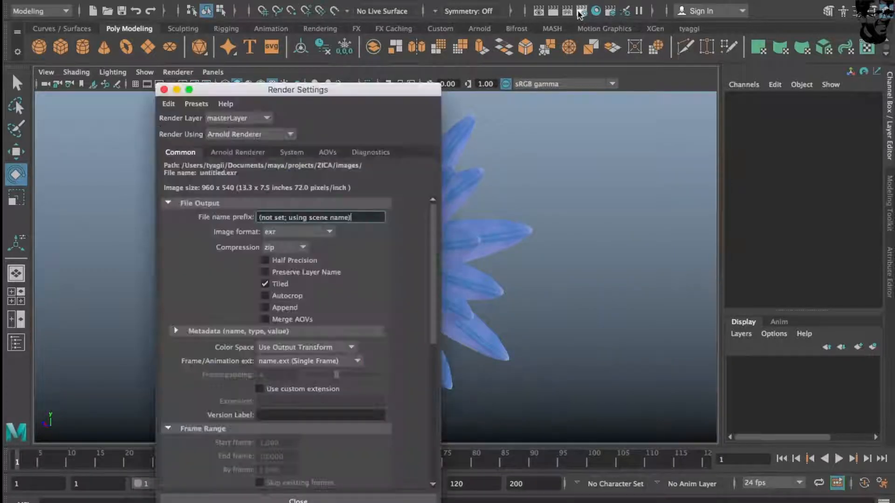
left_click(252, 153)
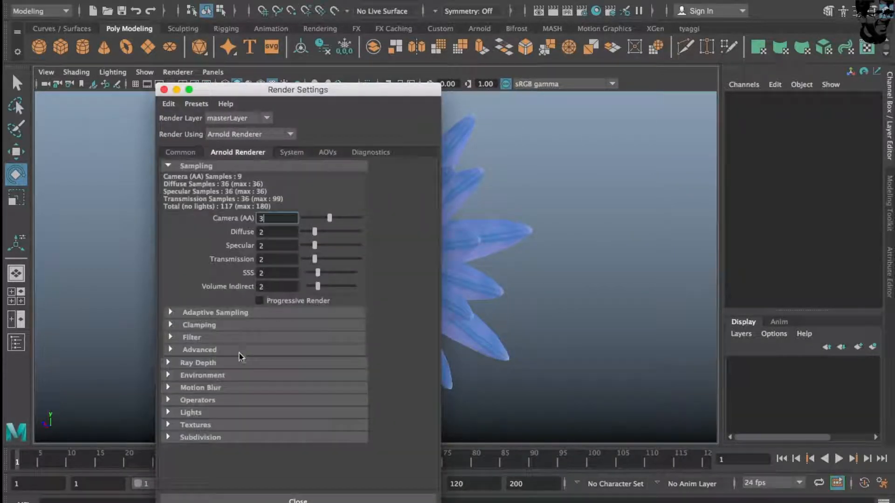
left_click(228, 378)
left_click(395, 391)
left_click(448, 404)
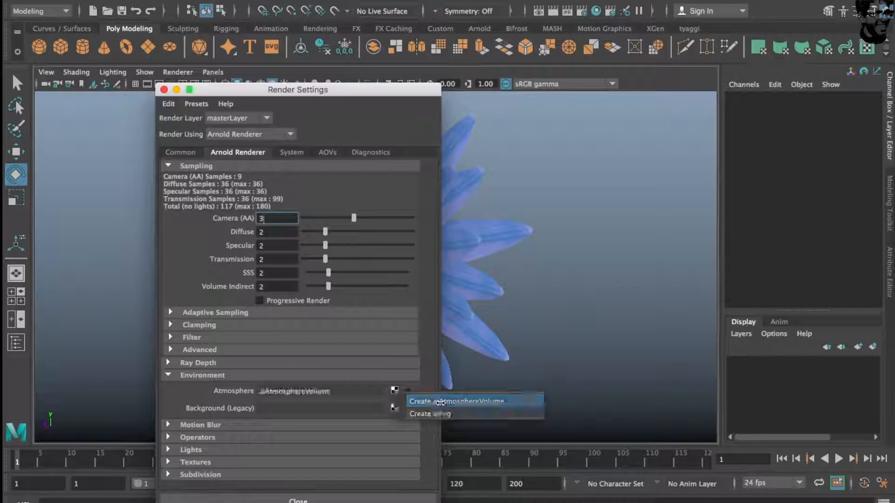
Create an aiSky shader as the legacy background and close the render settings
left_click(394, 408)
left_click(413, 427)
left_click(164, 90)
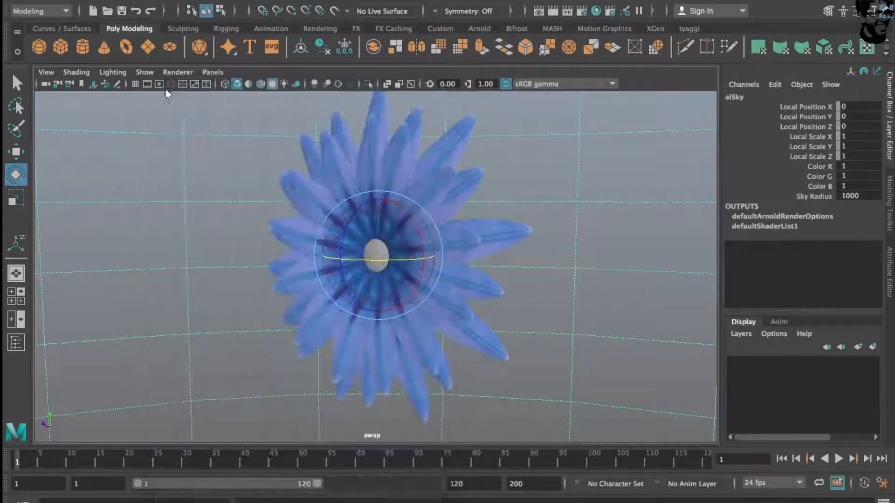
Render the perspective view with Arnold and inspect the flower's centre and petals in the rendered image
left_click(539, 11)
left_click(12, 10)
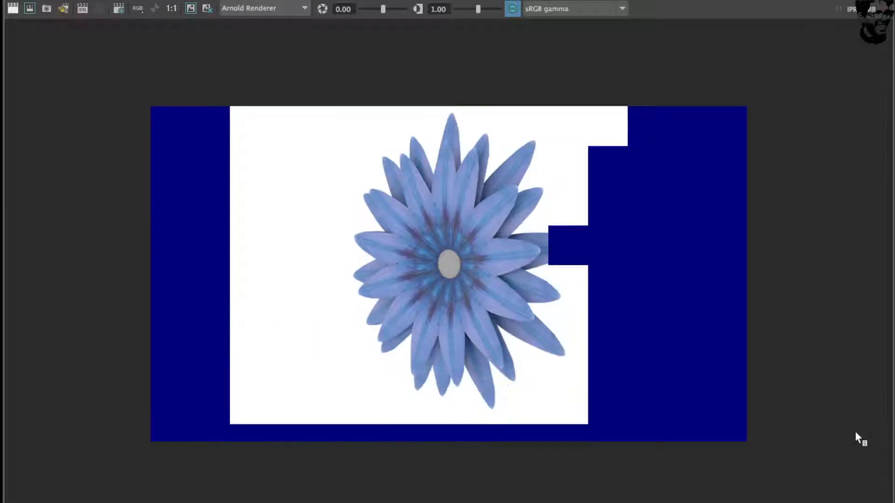
scroll(458, 289, "up", 3)
scroll(457, 286, "up", 3)
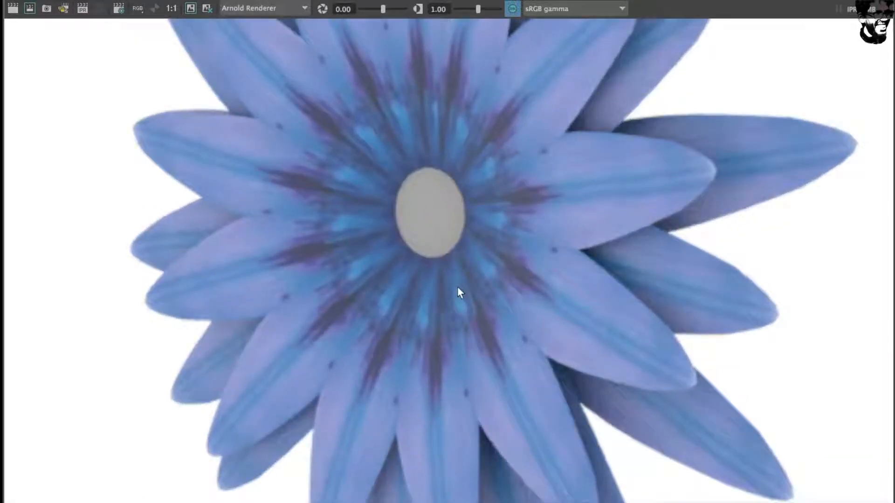
scroll(458, 286, "down", 4)
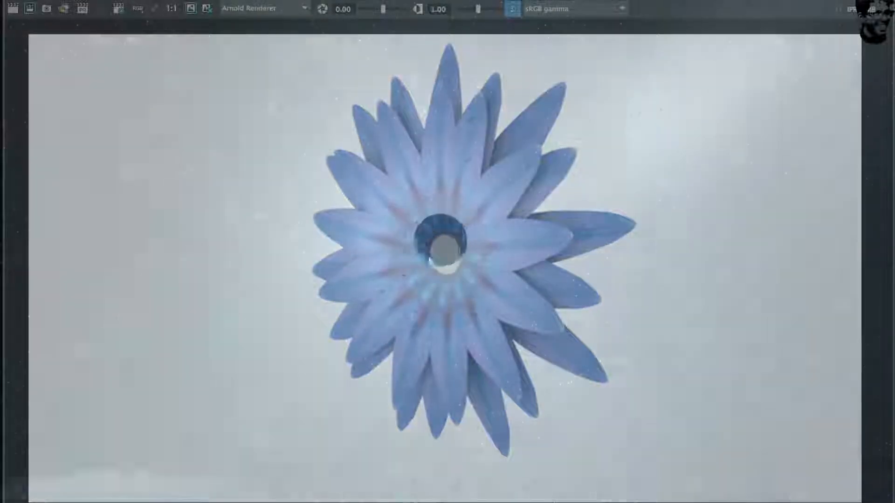